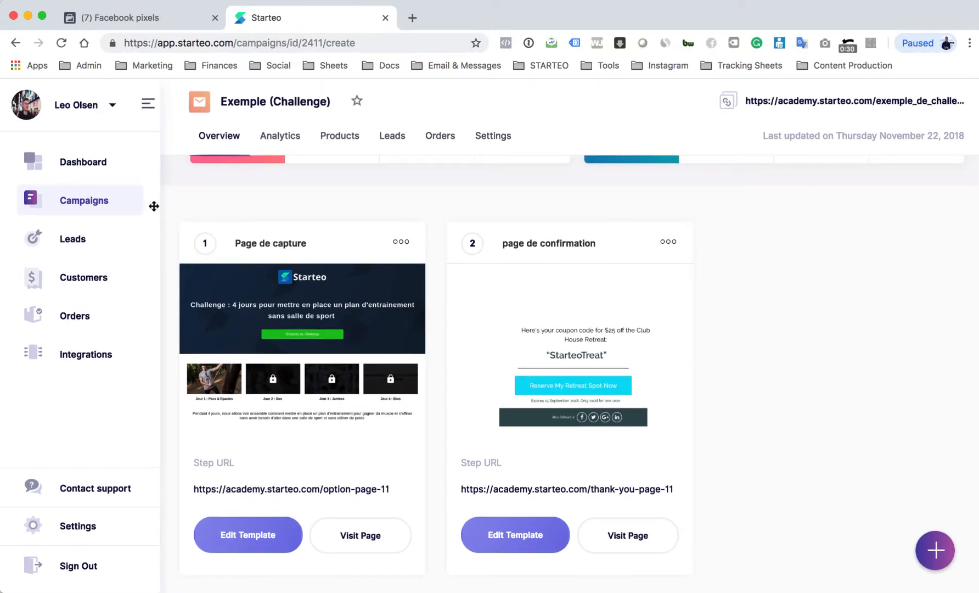
Switch the interface language from English (UK) to French
{"action": "left_click", "coordinate": [89, 111]}
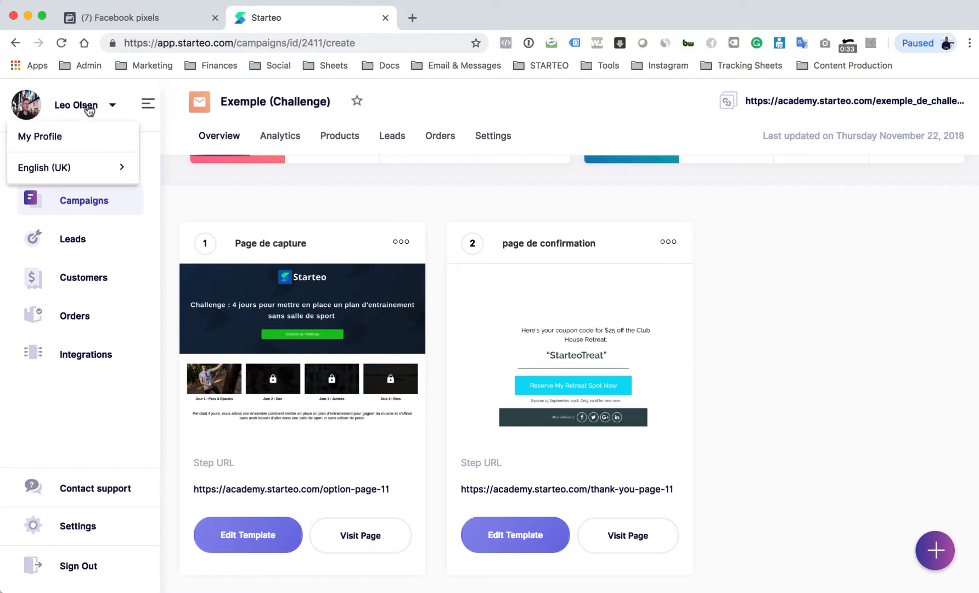
{"action": "left_click", "coordinate": [68, 175]}
{"action": "left_click", "coordinate": [61, 204]}
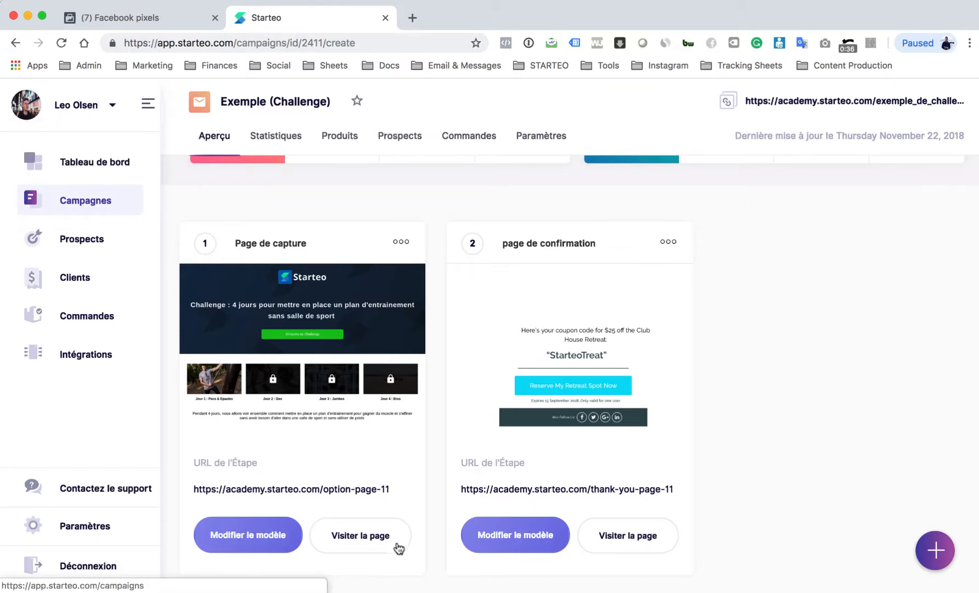
Open the template of the "Page de capture" step for editing and delete its existing "S'inscrire" button
{"action": "left_click", "coordinate": [245, 534]}
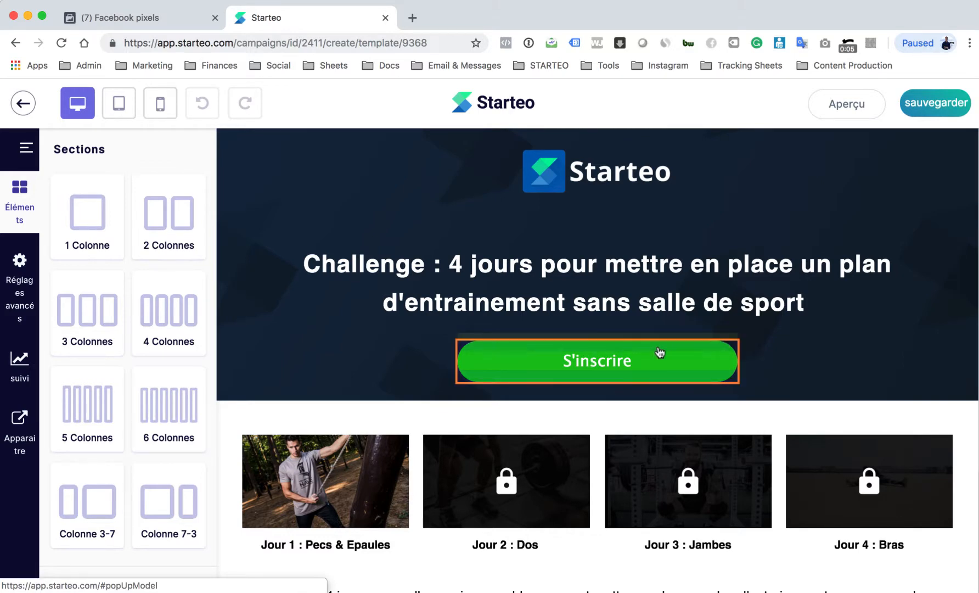
{"action": "left_click", "coordinate": [730, 343]}
{"action": "left_click", "coordinate": [724, 323]}
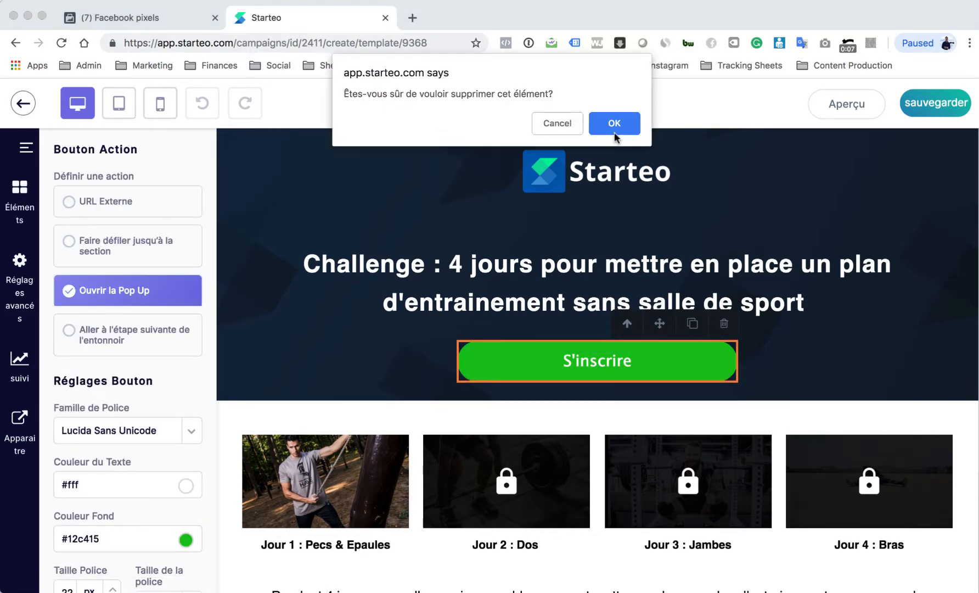
{"action": "left_click", "coordinate": [611, 123]}
Add a new button element below the challenge headline
{"action": "scroll", "coordinate": [125, 353], "scroll_direction": "down", "scroll_amount": 10}
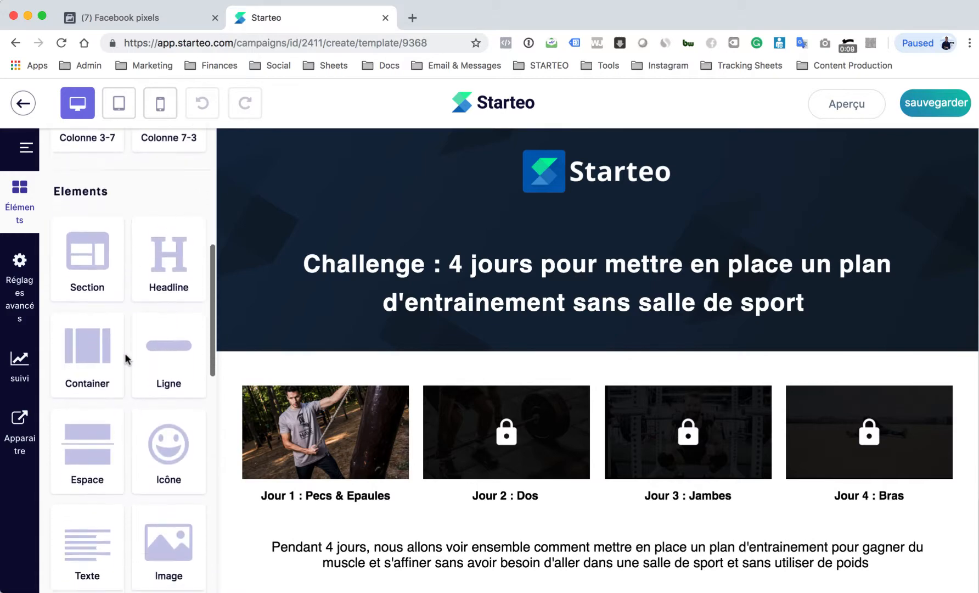
{"action": "scroll", "coordinate": [126, 358], "scroll_direction": "down", "scroll_amount": 3}
{"action": "left_click_drag", "start_coordinate": [163, 305], "coordinate": [687, 305]}
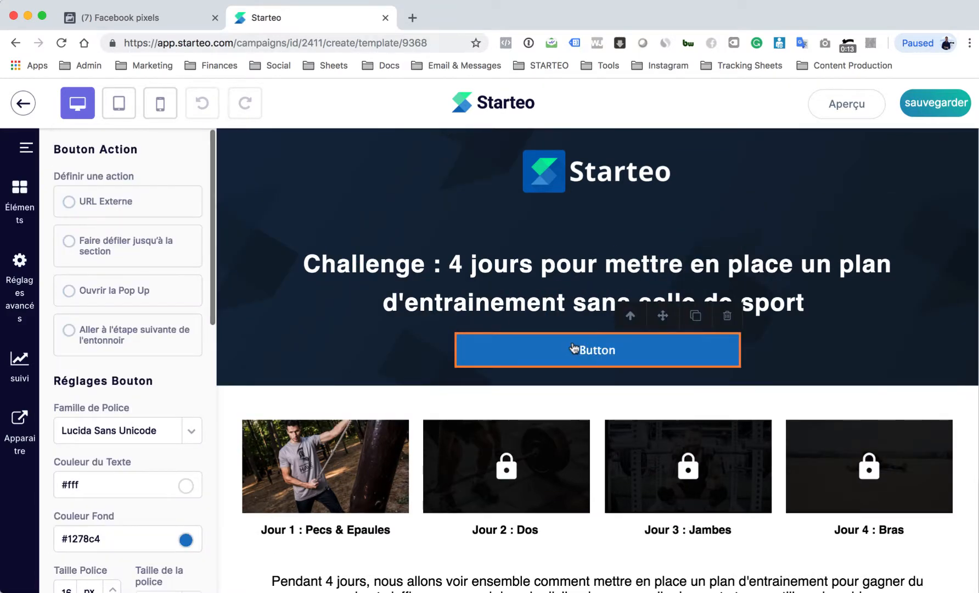
Set the new button's background colour to the green preset #12c415
{"action": "scroll", "coordinate": [127, 385], "scroll_direction": "down", "scroll_amount": 2}
{"action": "left_click", "coordinate": [185, 478]}
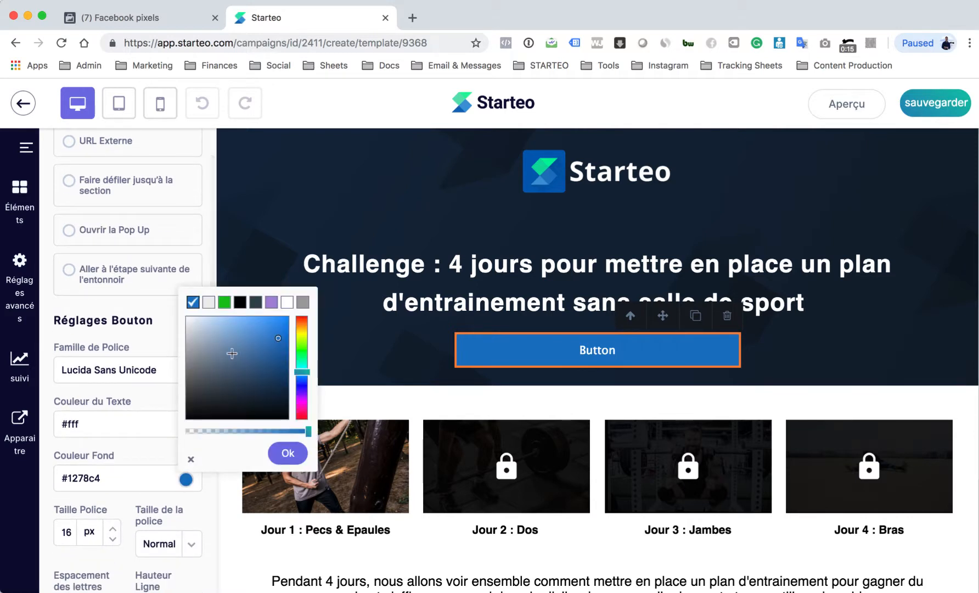
{"action": "left_click", "coordinate": [225, 303]}
{"action": "left_click", "coordinate": [287, 453]}
Set the button's font size to 29 px and its width to 397 px
{"action": "scroll", "coordinate": [116, 501], "scroll_direction": "down", "scroll_amount": 5}
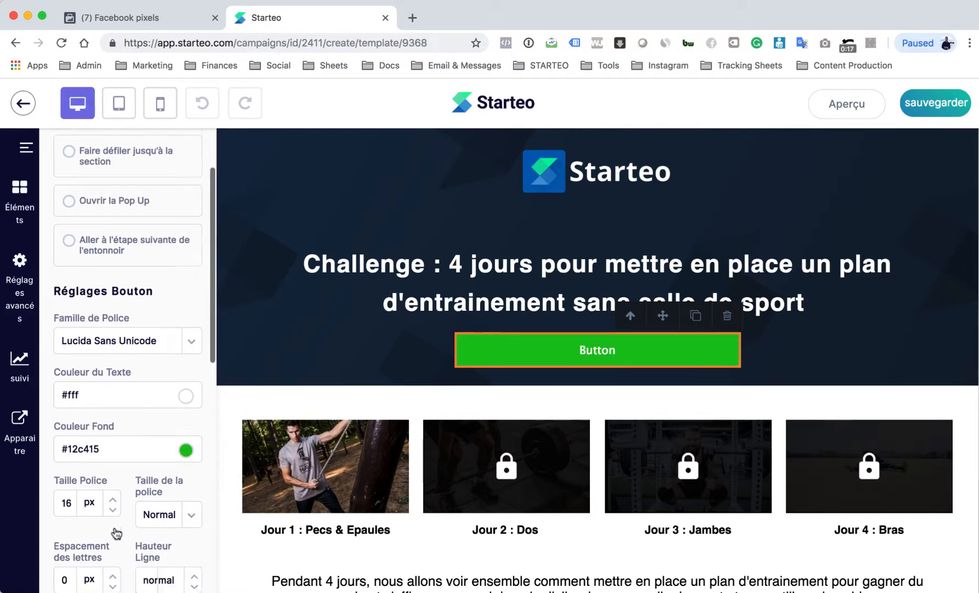
{"action": "scroll", "coordinate": [112, 362], "scroll_direction": "up", "scroll_amount": 13}
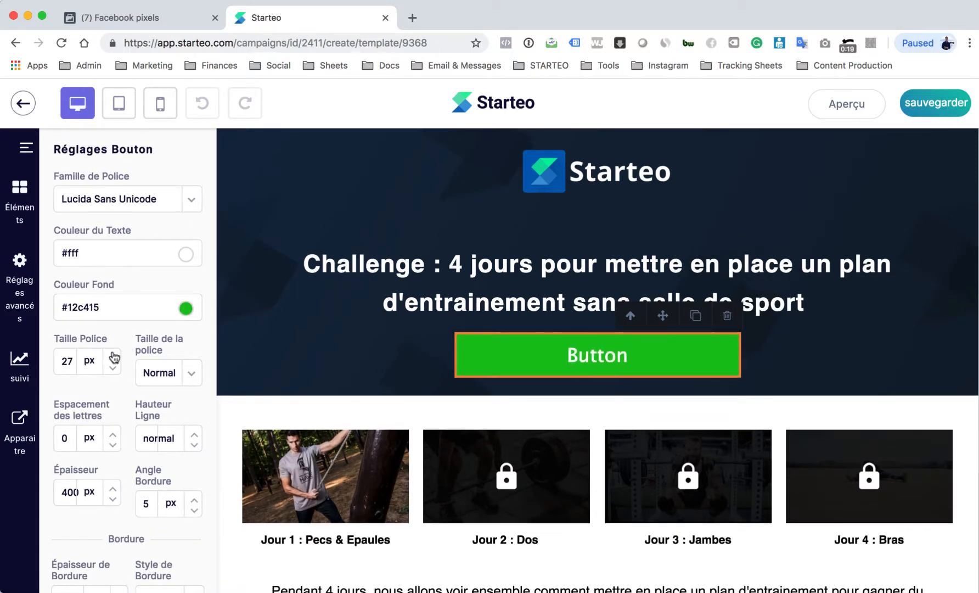
{"action": "scroll", "coordinate": [104, 571], "scroll_direction": "down", "scroll_amount": 5}
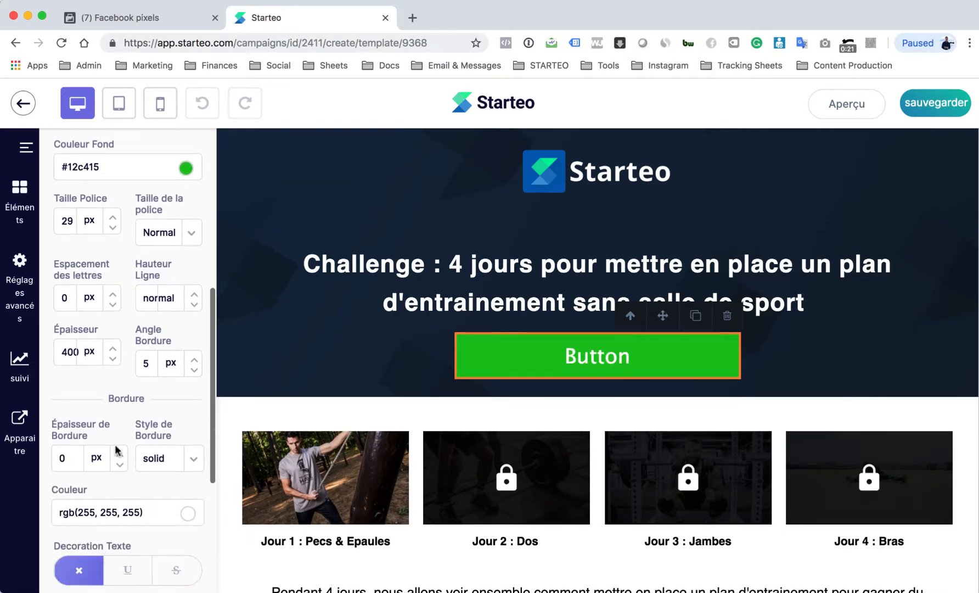
{"action": "mouse_move", "coordinate": [116, 358]}
{"action": "left_mouse_down"}
{"action": "mouse_move", "coordinate": [114, 367]}
{"action": "mouse_move", "coordinate": [105, 267]}
{"action": "mouse_move", "coordinate": [93, 424]}
{"action": "mouse_move", "coordinate": [100, 301]}
{"action": "mouse_move", "coordinate": [100, 354]}
{"action": "left_mouse_up"}
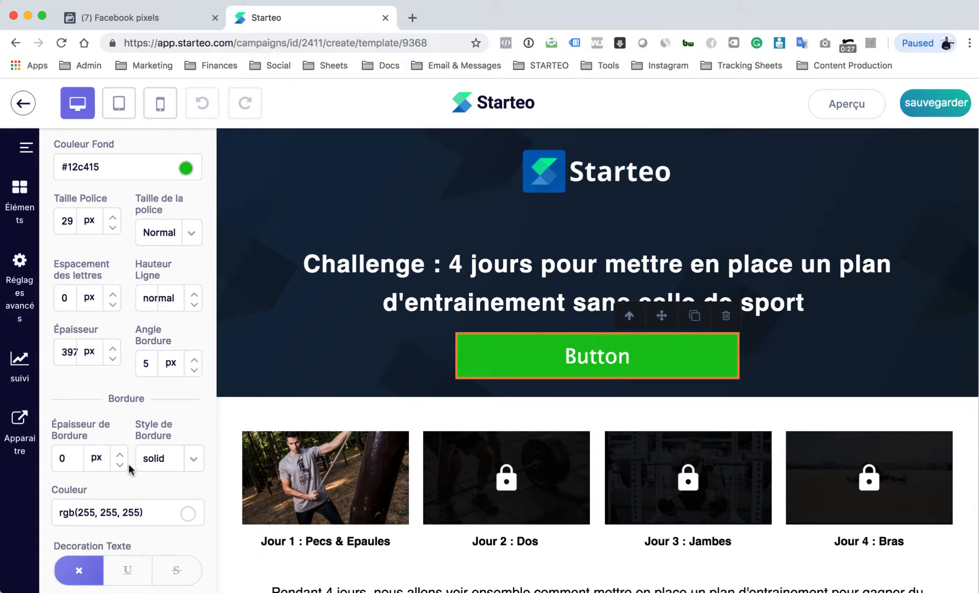
Round the button's corners with a border angle of 122 px
{"action": "scroll", "coordinate": [129, 464], "scroll_direction": "down", "scroll_amount": 5}
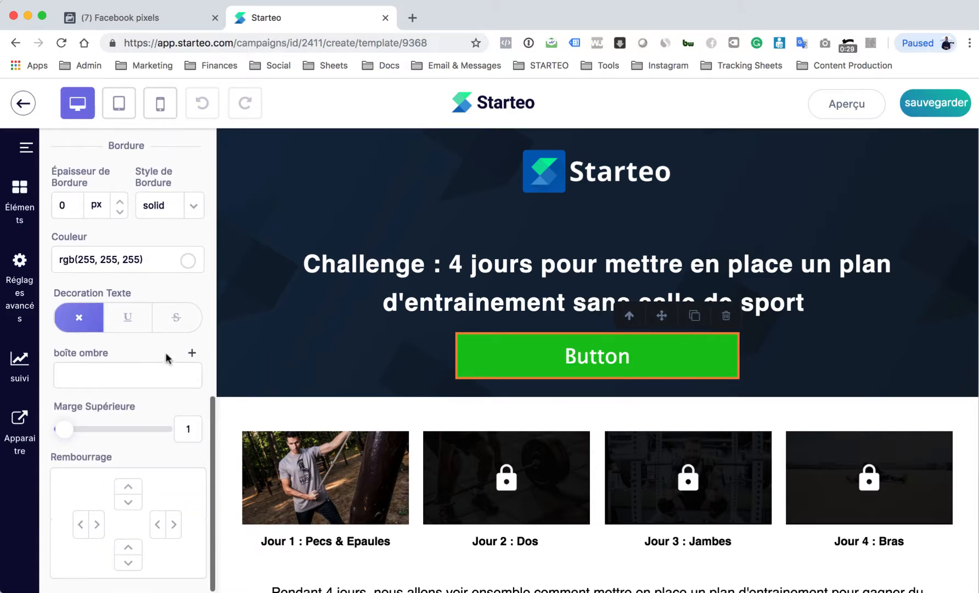
{"action": "scroll", "coordinate": [140, 378], "scroll_direction": "up", "scroll_amount": 3}
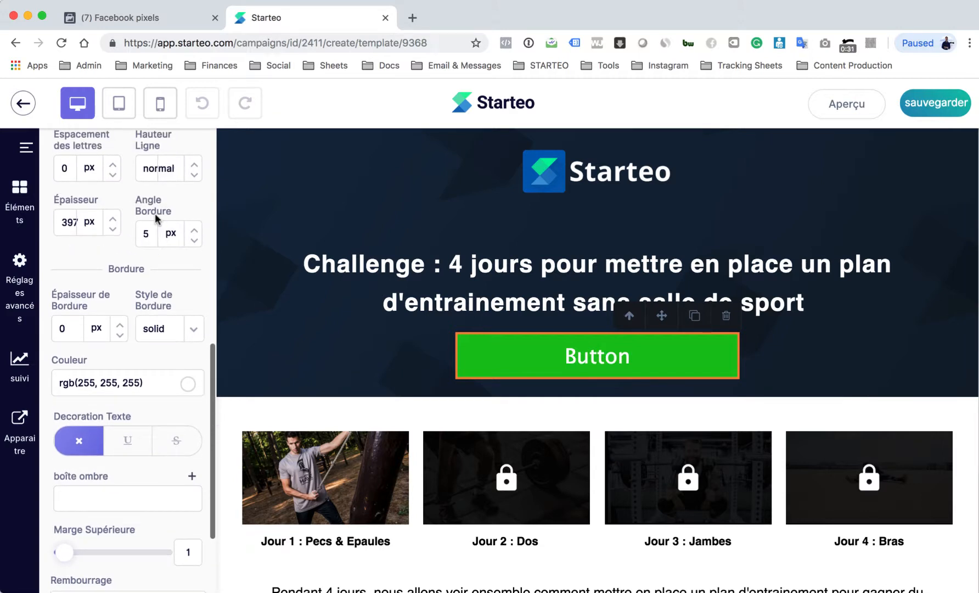
{"action": "scroll", "coordinate": [159, 225], "scroll_direction": "up", "scroll_amount": 1}
{"action": "left_click_drag", "start_coordinate": [194, 288], "coordinate": [190, 207]}
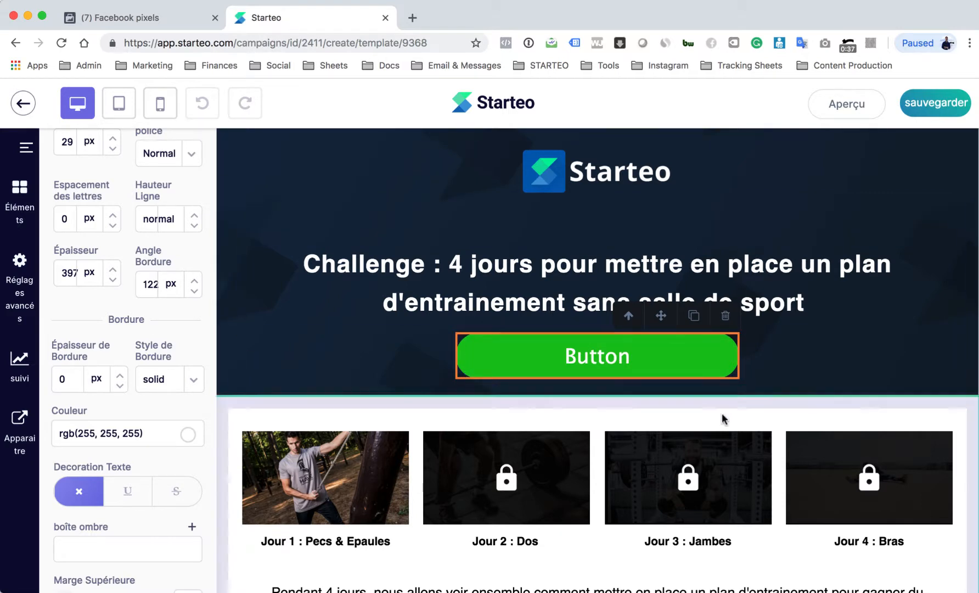
Reduce the button's font size to 25 px
{"action": "scroll", "coordinate": [153, 347], "scroll_direction": "up", "scroll_amount": 2}
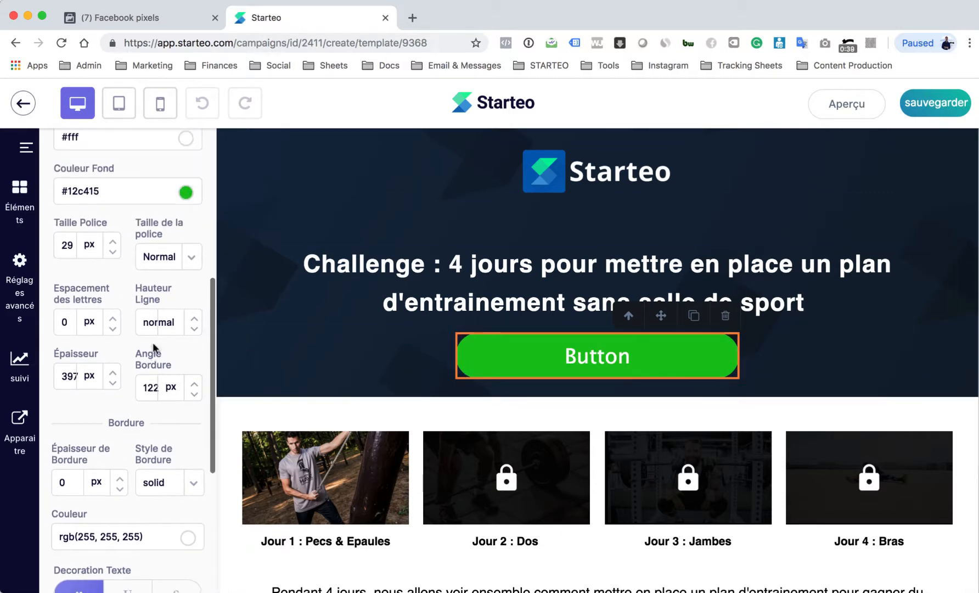
{"action": "left_click", "coordinate": [112, 251]}
{"action": "left_click", "coordinate": [112, 251]}
{"action": "left_click", "coordinate": [113, 251]}
{"action": "left_click", "coordinate": [113, 251]}
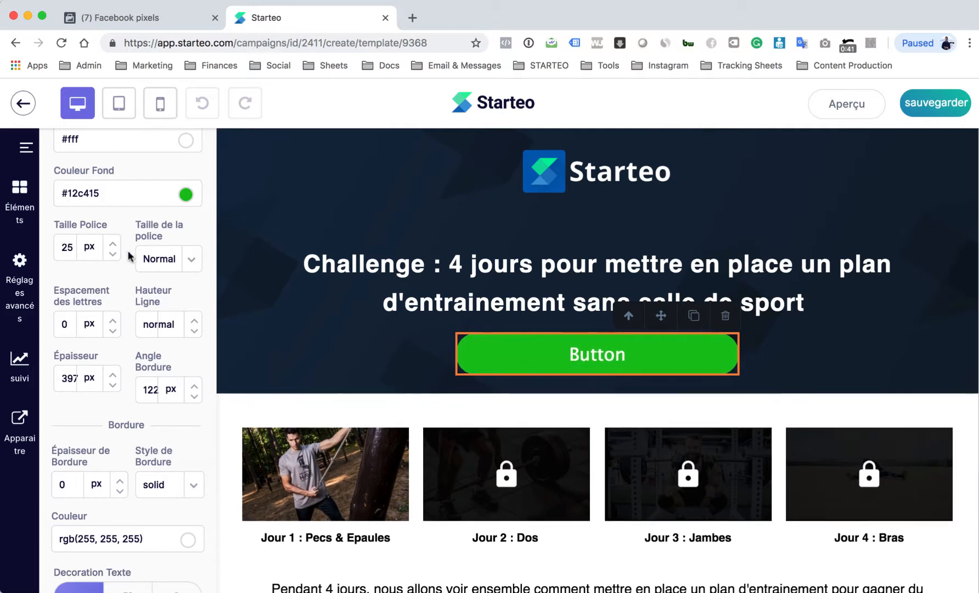
Replace the button's text with "S'inscrire"
{"action": "double_click", "coordinate": [598, 357]}
{"action": "type", "text": "S'in"}
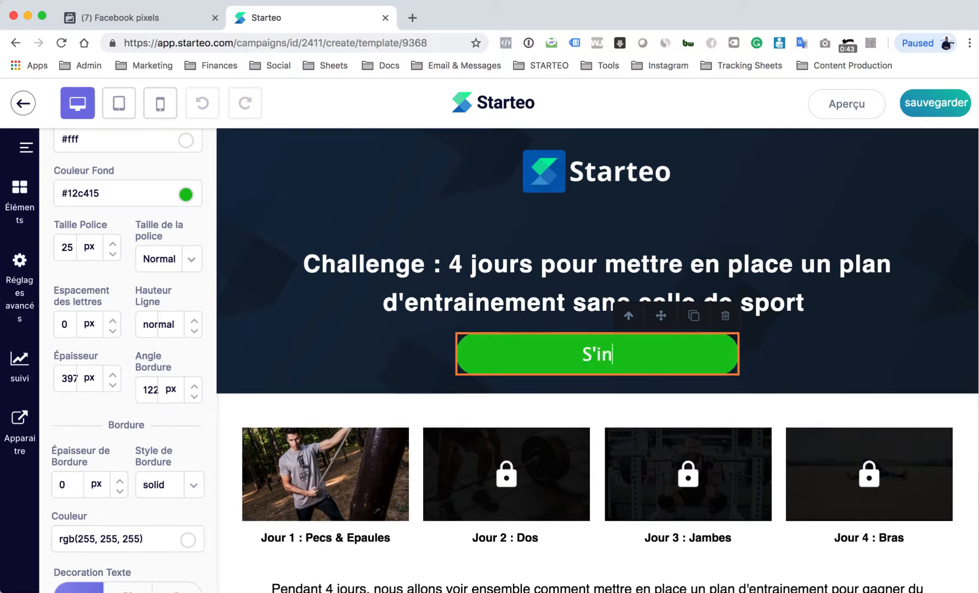
{"action": "type", "text": "scri"}
{"action": "key", "text": "BackSpace"}
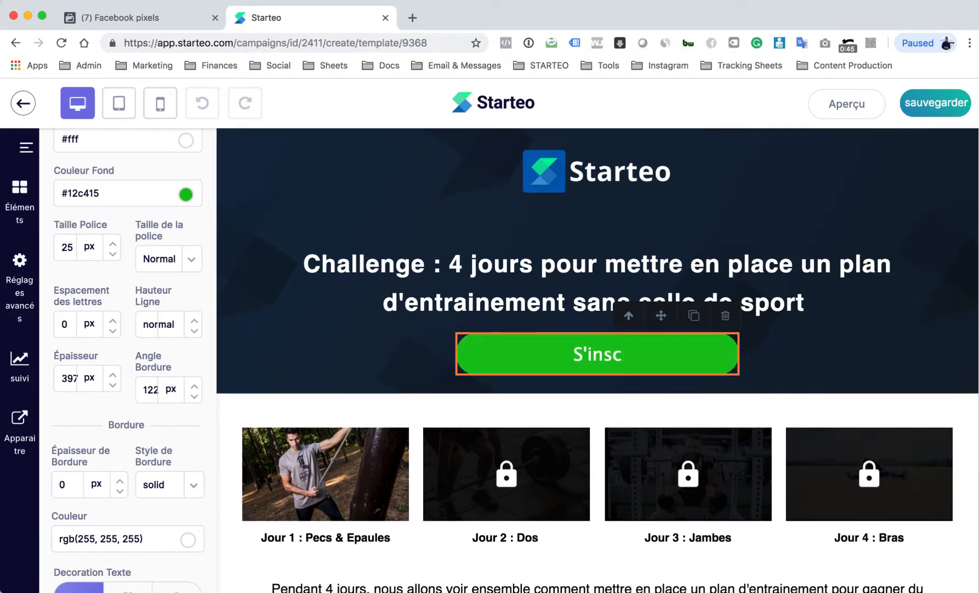
{"action": "type", "text": "rire"}
Reduce the button's font size to 23 px and deselect the button
{"action": "left_click", "coordinate": [112, 254]}
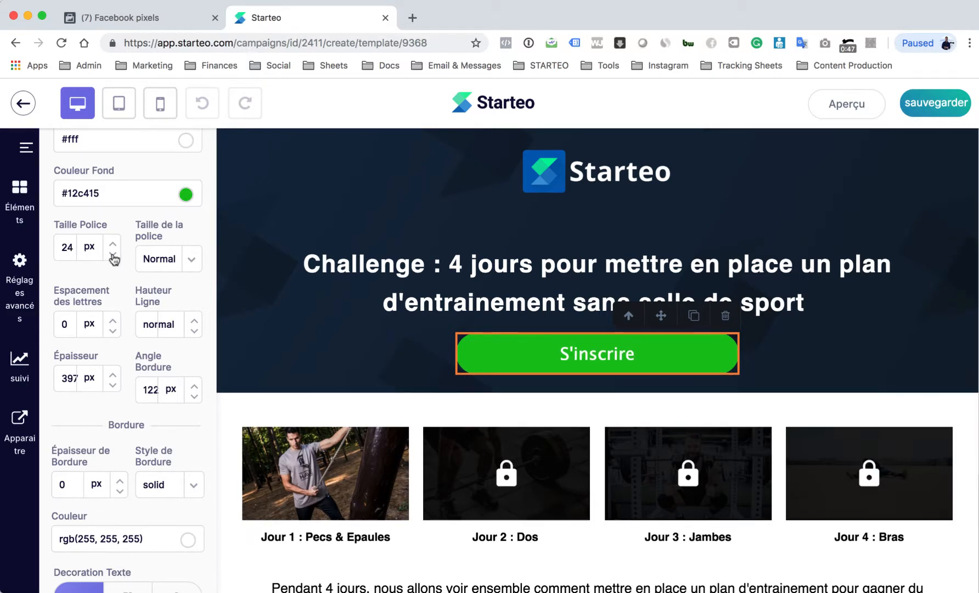
{"action": "left_click", "coordinate": [112, 254]}
{"action": "left_click", "coordinate": [330, 359]}
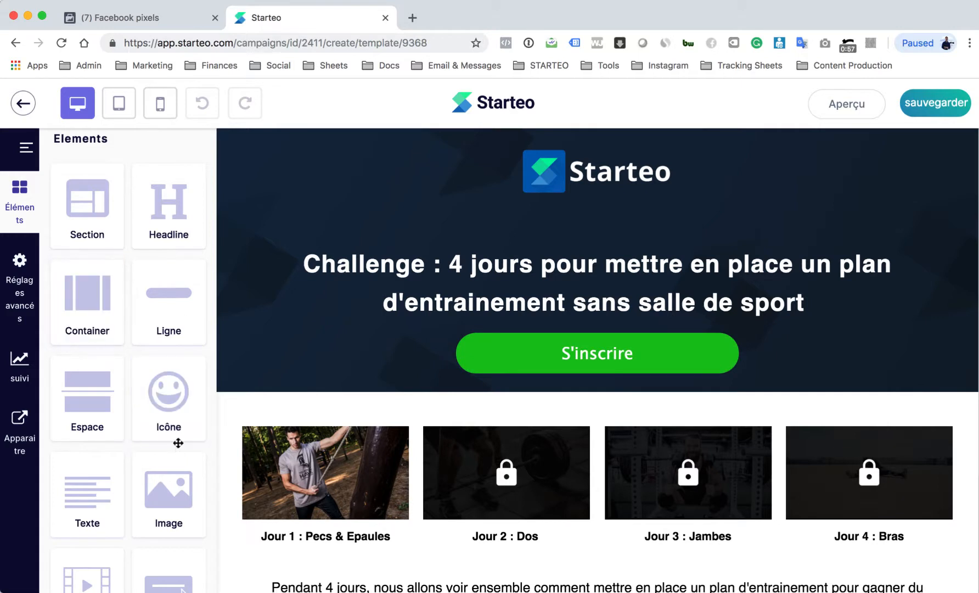
Set the action of the "S'inscrire" button to "Ouvrir la Pop Up"
{"action": "left_click", "coordinate": [522, 358]}
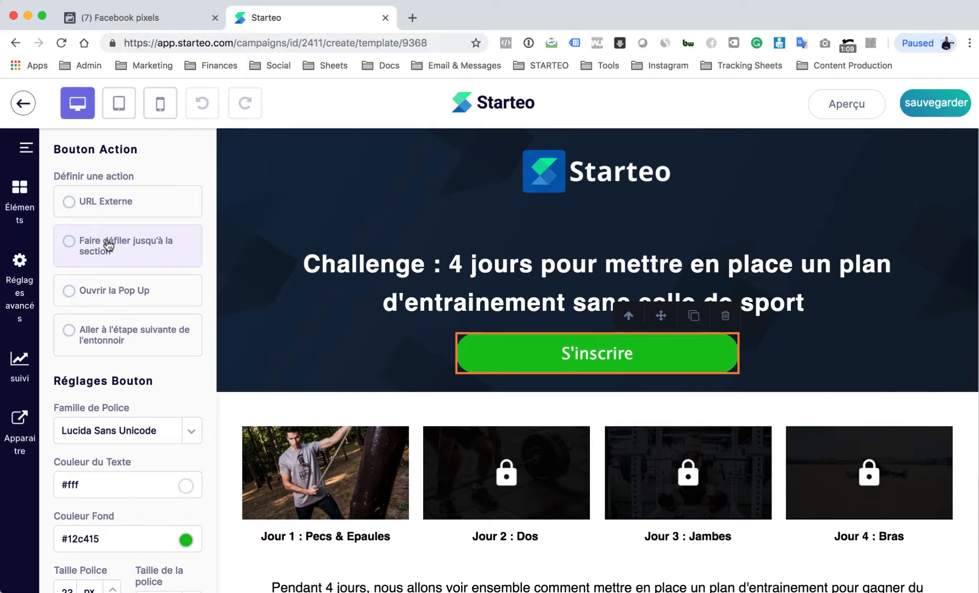
{"action": "scroll", "coordinate": [509, 455], "scroll_direction": "down", "scroll_amount": 5}
{"action": "scroll", "coordinate": [510, 456], "scroll_direction": "up", "scroll_amount": 5}
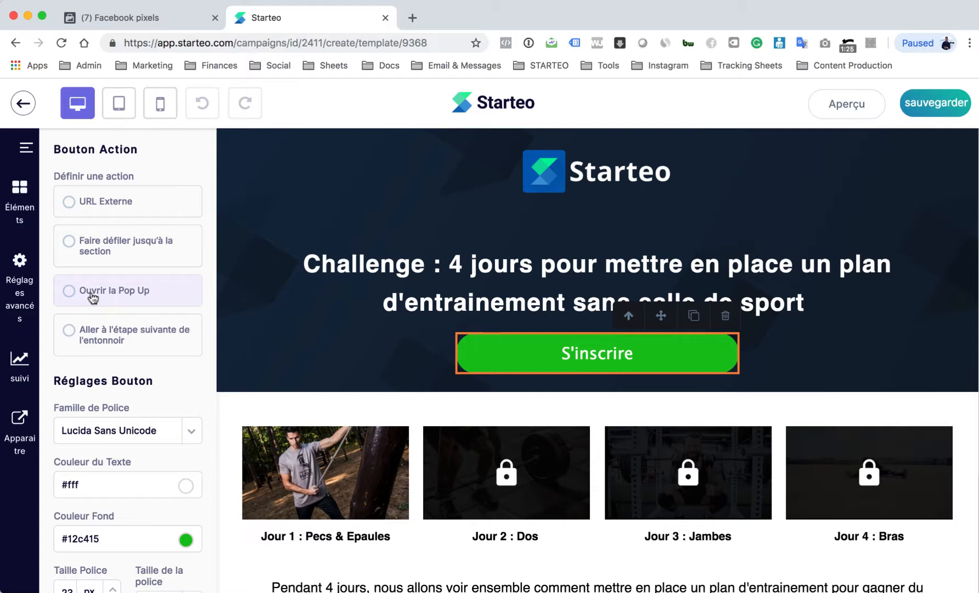
{"action": "left_click", "coordinate": [72, 297]}
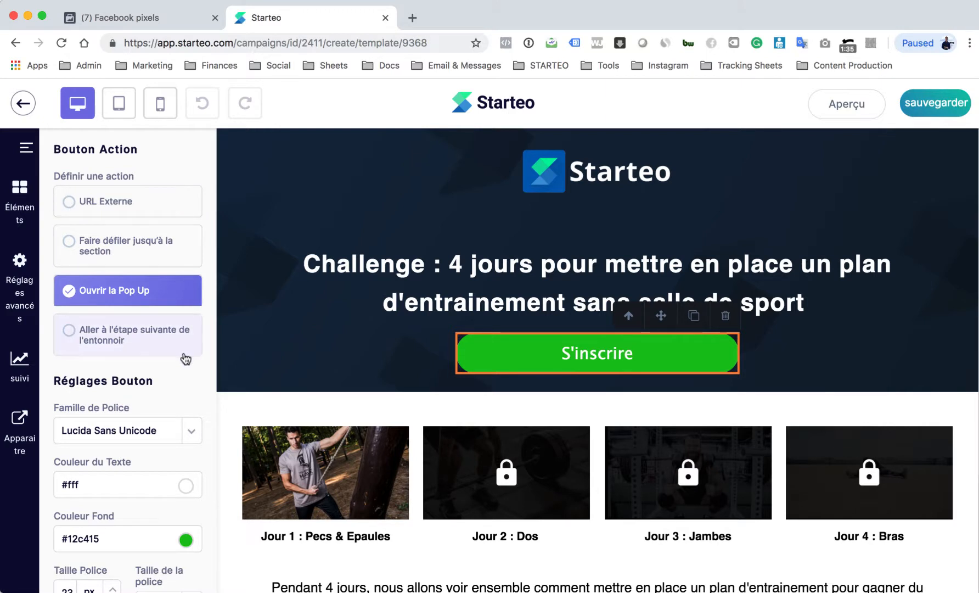
Display the page's pop-up and add a one-column layout to it
{"action": "left_click", "coordinate": [25, 435]}
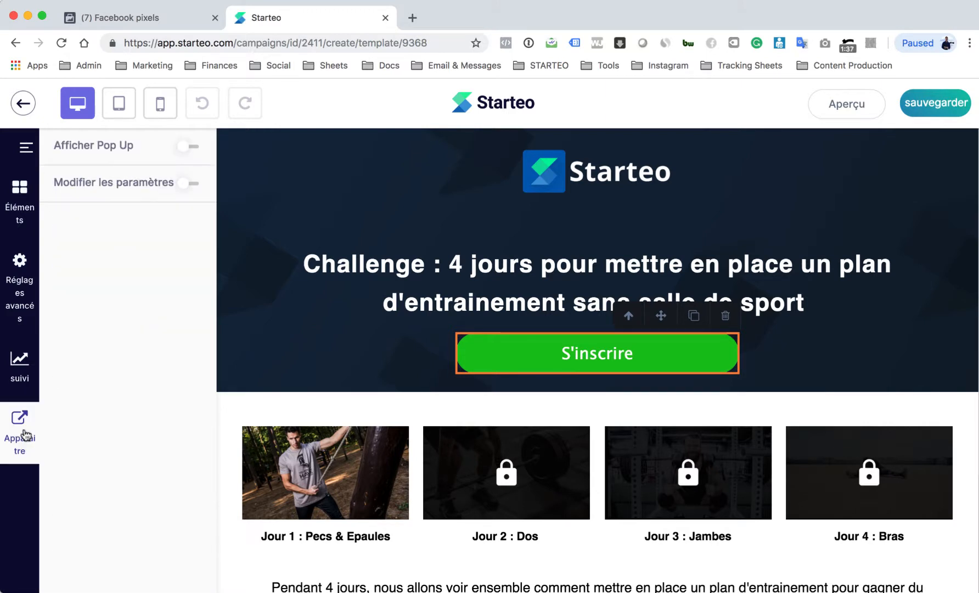
{"action": "left_click", "coordinate": [190, 150]}
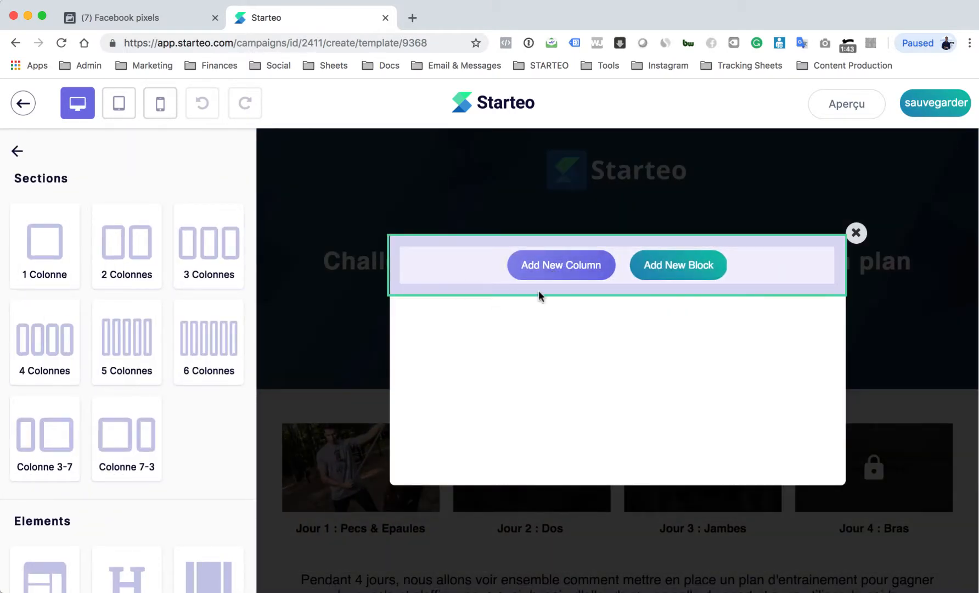
{"action": "left_click", "coordinate": [556, 267]}
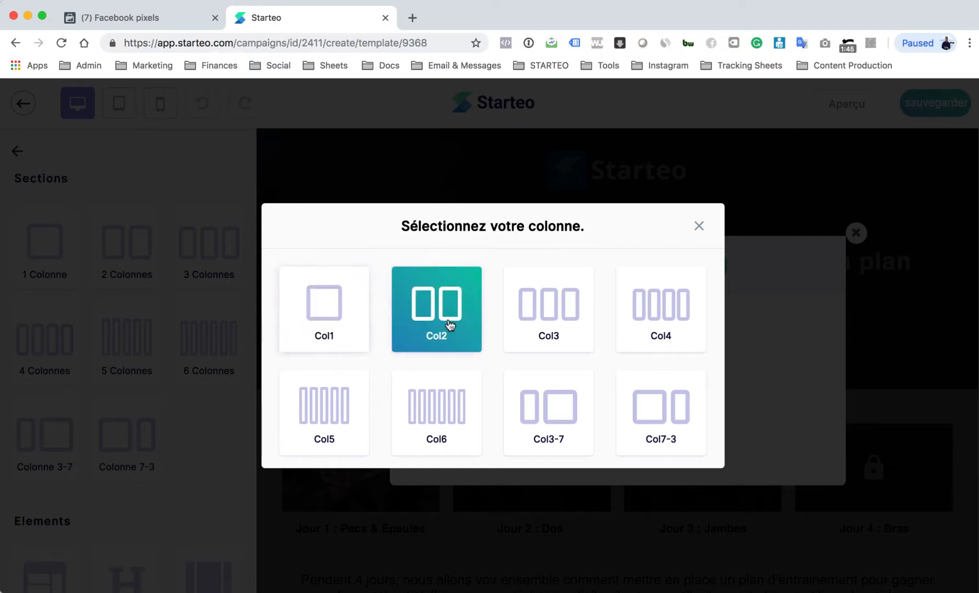
{"action": "left_click", "coordinate": [339, 314]}
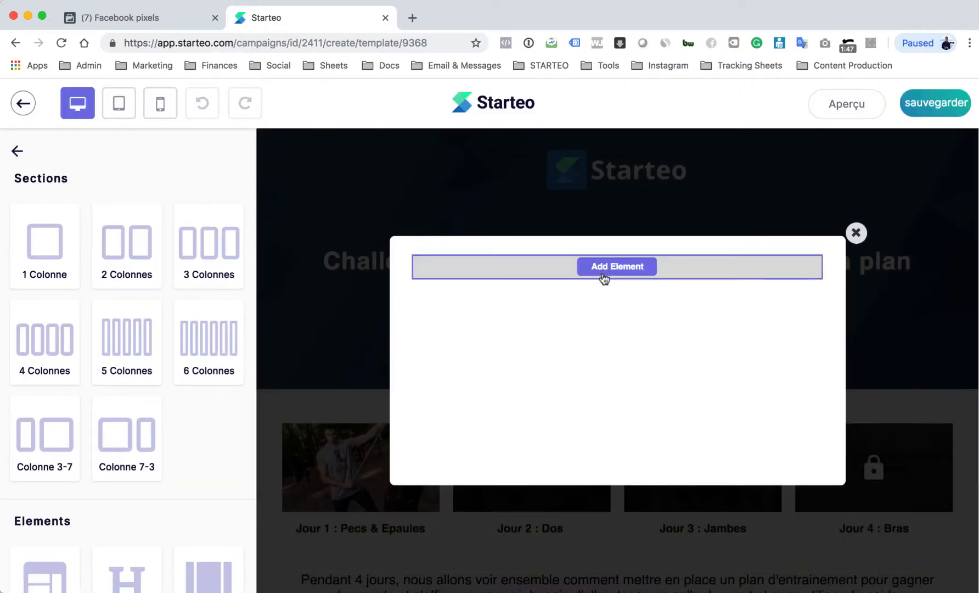
Add a form to the pop-up's column and centre it in the row
{"action": "scroll", "coordinate": [121, 393], "scroll_direction": "down", "scroll_amount": 10}
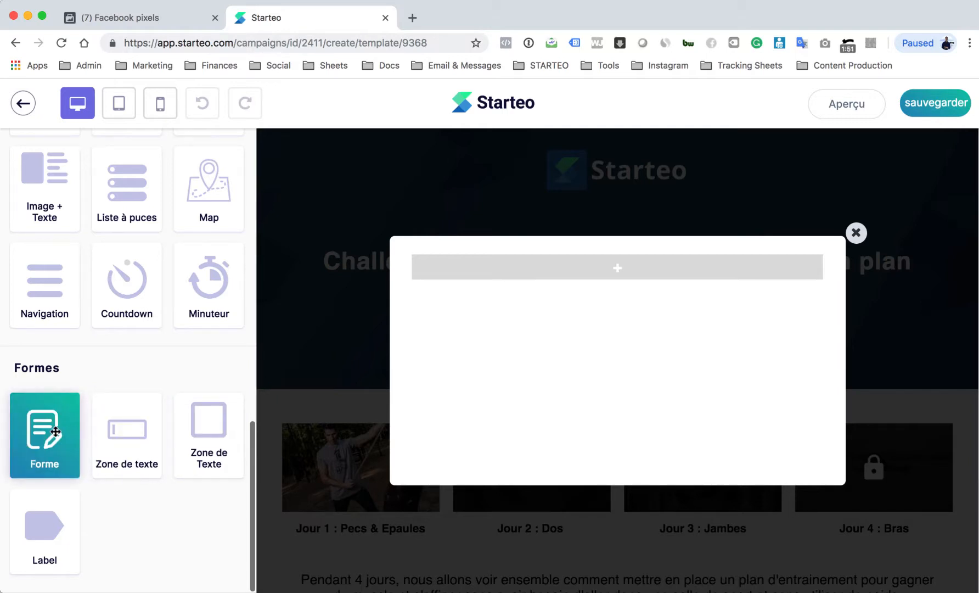
{"action": "left_click_drag", "start_coordinate": [56, 436], "coordinate": [633, 268]}
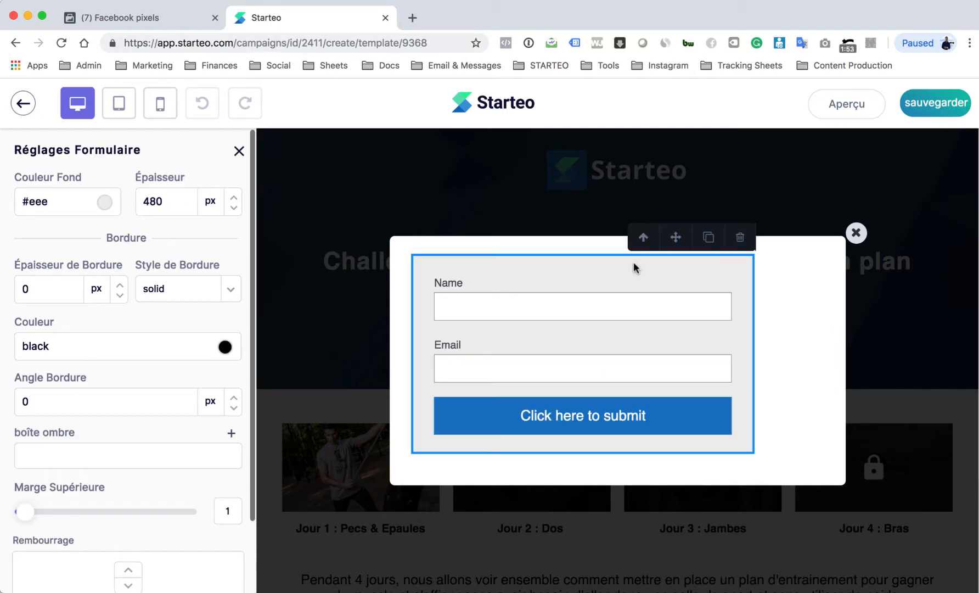
{"action": "left_click", "coordinate": [406, 255]}
{"action": "left_click", "coordinate": [128, 430]}
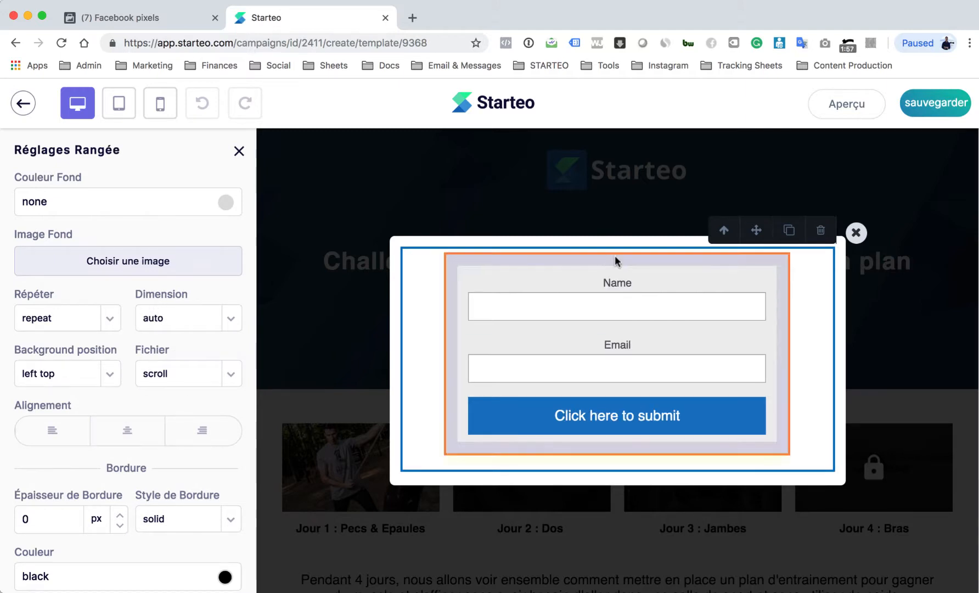
Left-align the Name and Email labels of the pop-up form
{"action": "left_click", "coordinate": [620, 283]}
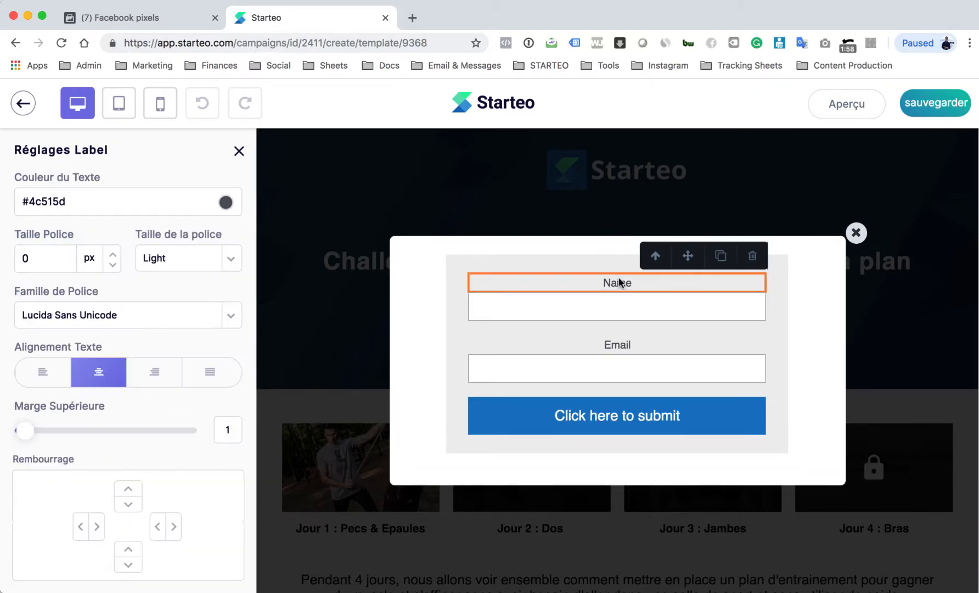
{"action": "left_click", "coordinate": [40, 376]}
{"action": "left_click", "coordinate": [608, 343]}
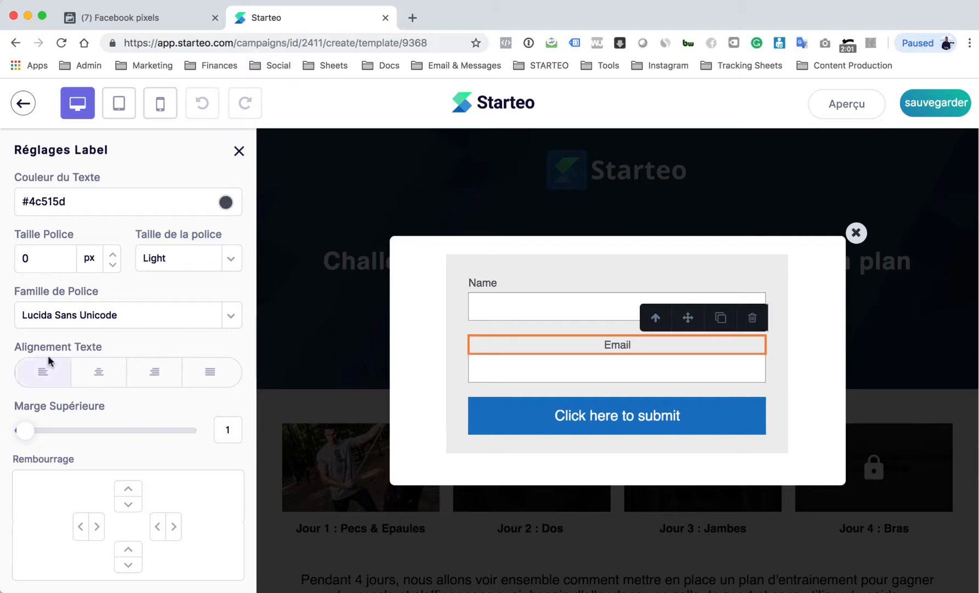
{"action": "left_click", "coordinate": [44, 372]}
Change the form's Name label to "Nom"
{"action": "double_click", "coordinate": [498, 283]}
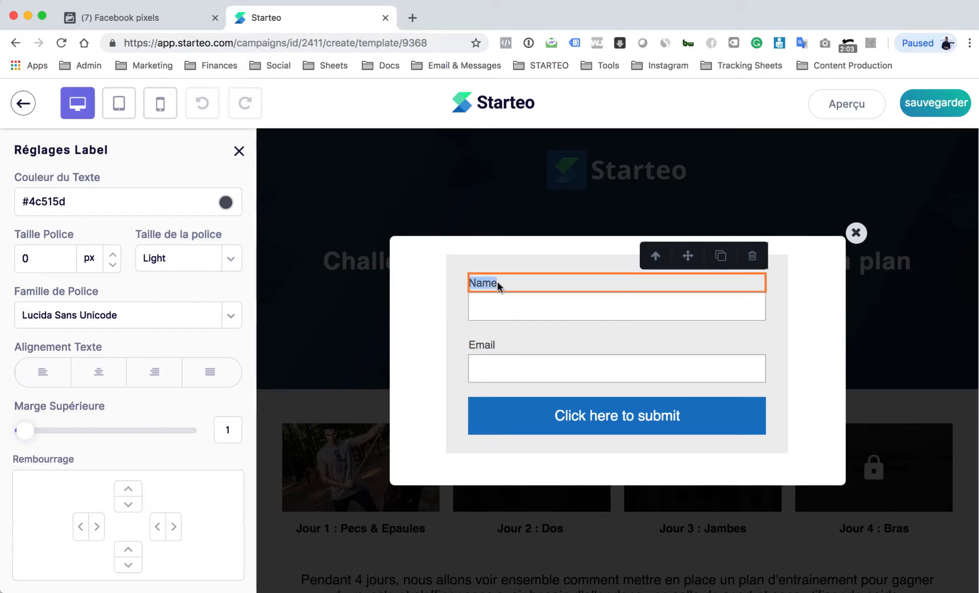
{"action": "type", "text": "Nom e"}
{"action": "key", "text": "BackSpace"}
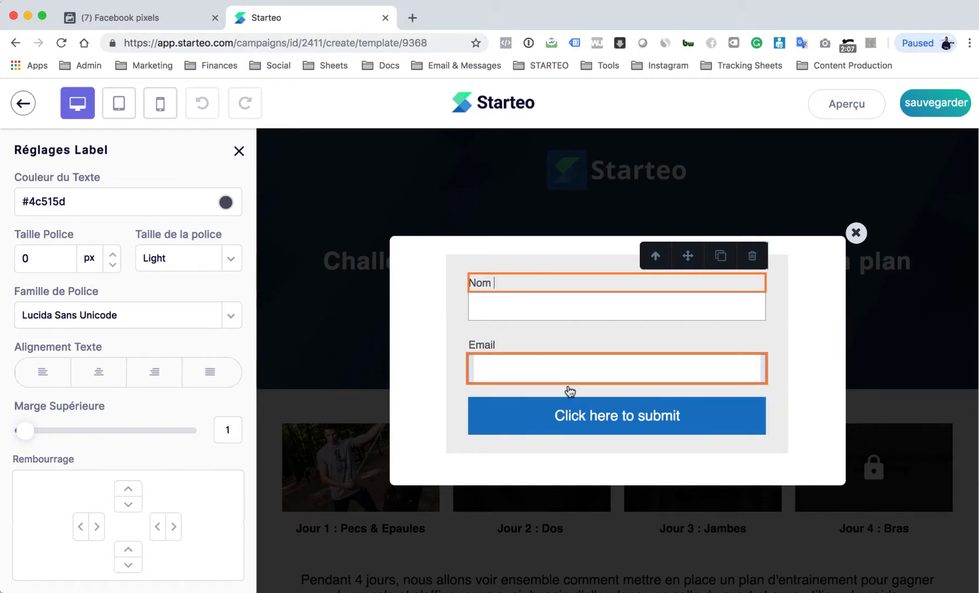
Change the text of the pop-up form's submit button to "S'inscrire"
{"action": "left_click", "coordinate": [592, 421]}
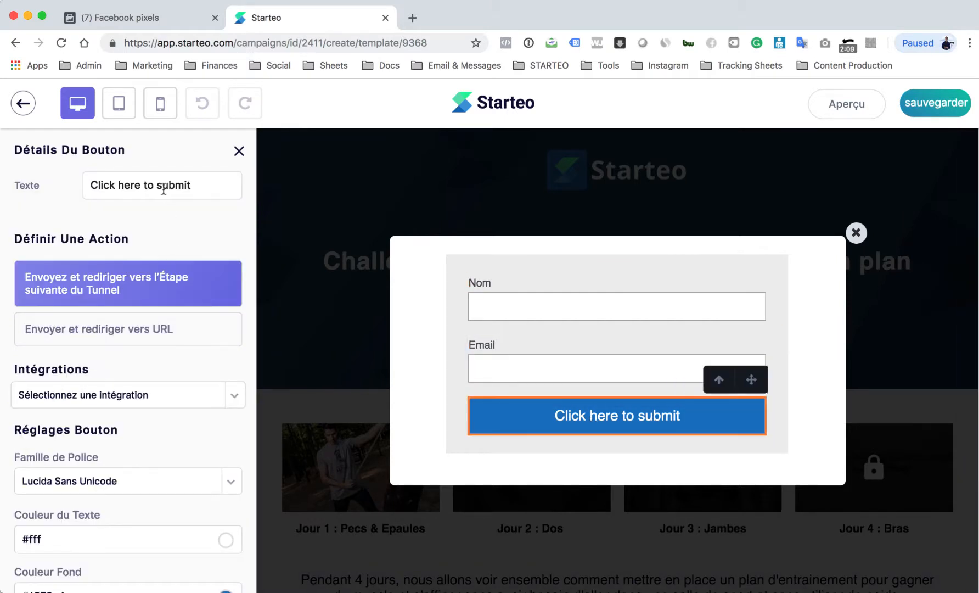
{"action": "triple_click", "coordinate": [155, 176]}
{"action": "type", "text": "S'inscrite"}
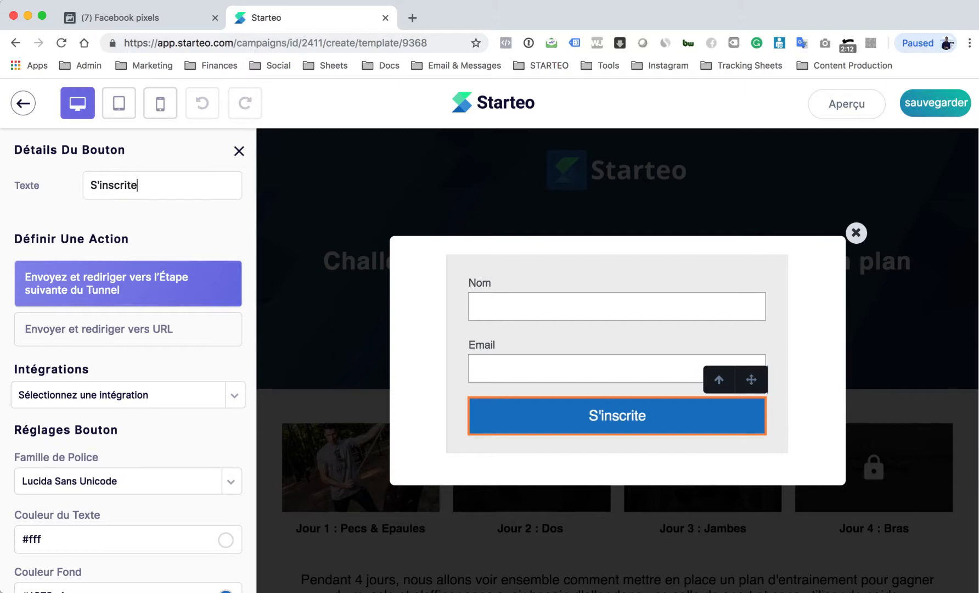
{"action": "key", "text": "BackSpace"}
{"action": "key", "text": "BackSpace"}
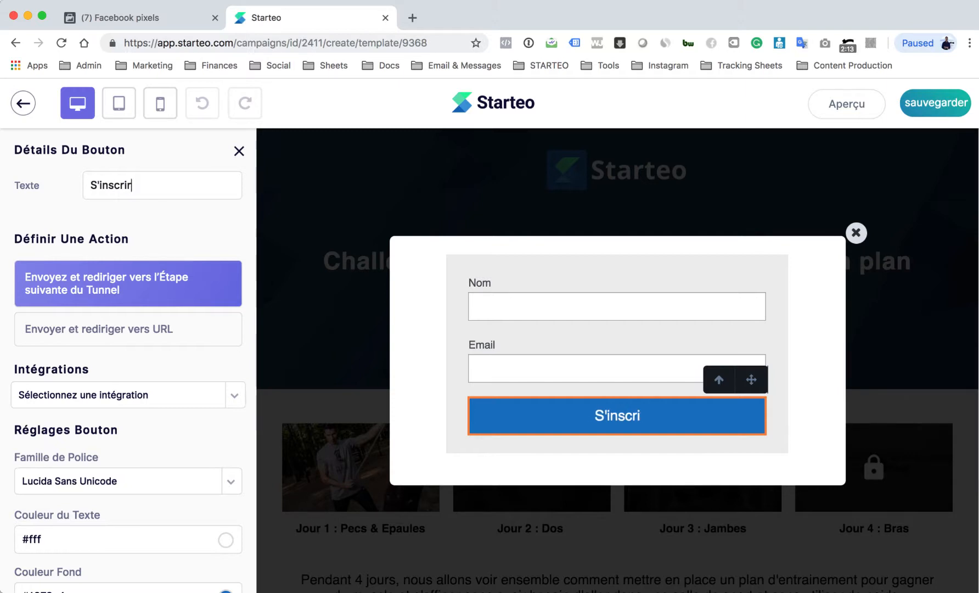
{"action": "type", "text": "re"}
Set the background colour of the form's submit button to the preset green #12c415
{"action": "scroll", "coordinate": [159, 481], "scroll_direction": "down", "scroll_amount": 3}
{"action": "left_click", "coordinate": [225, 468]}
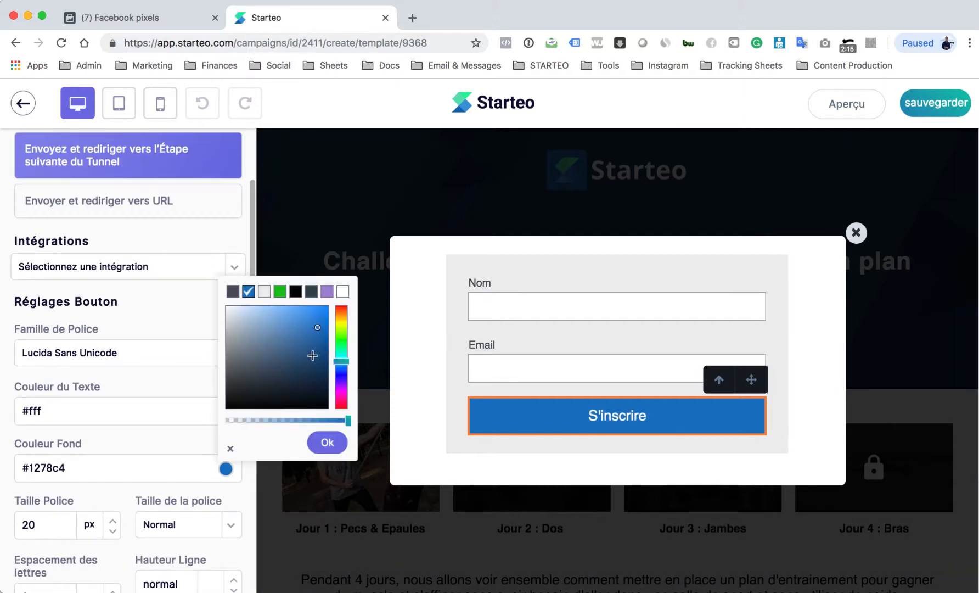
{"action": "left_click", "coordinate": [280, 291]}
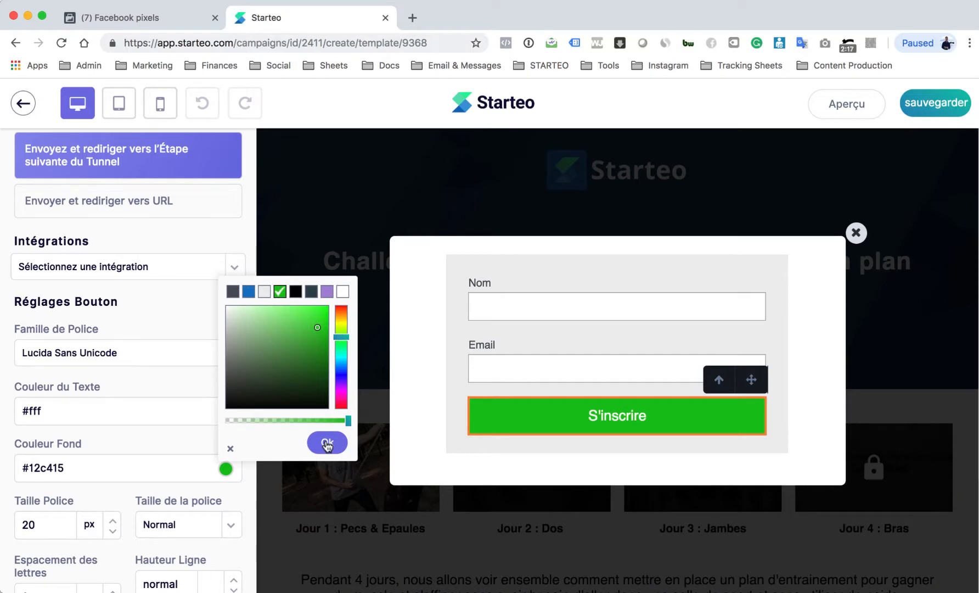
{"action": "left_click", "coordinate": [327, 445]}
{"action": "scroll", "coordinate": [157, 481], "scroll_direction": "down", "scroll_amount": 4}
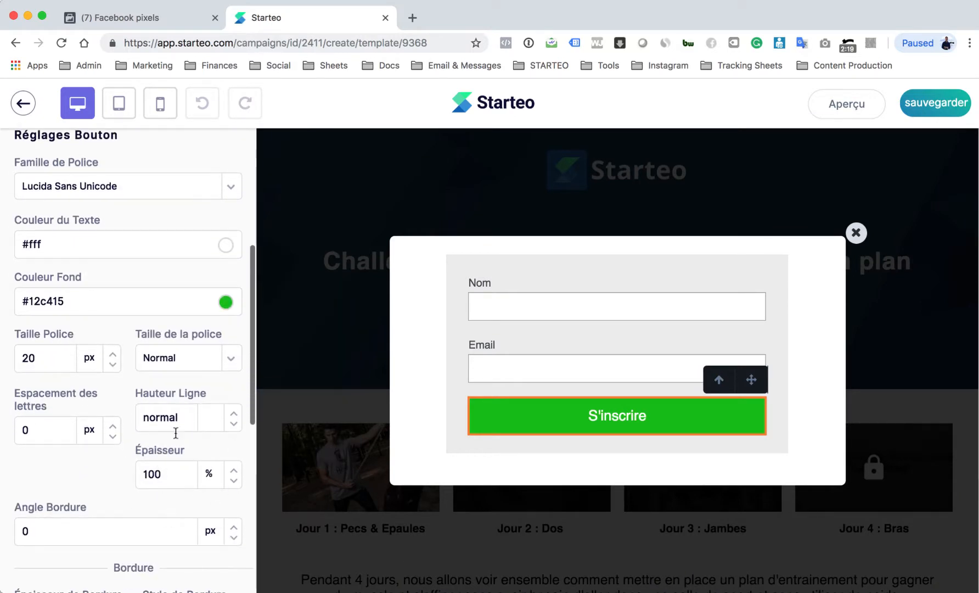
{"action": "scroll", "coordinate": [155, 392], "scroll_direction": "up", "scroll_amount": 3}
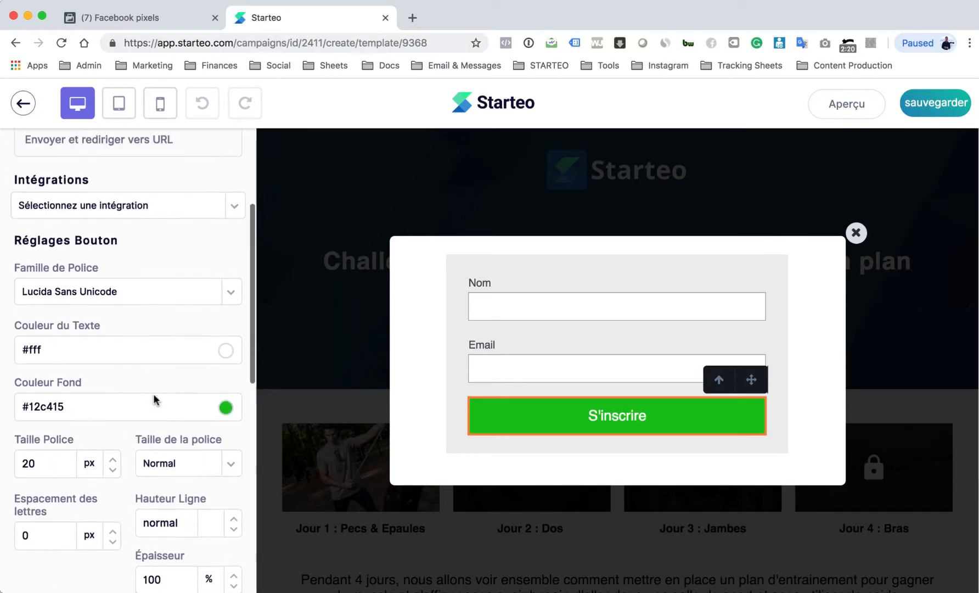
Try blue and purple presets for the form's background colour, and settle on white #ffffff
{"action": "left_click", "coordinate": [466, 265]}
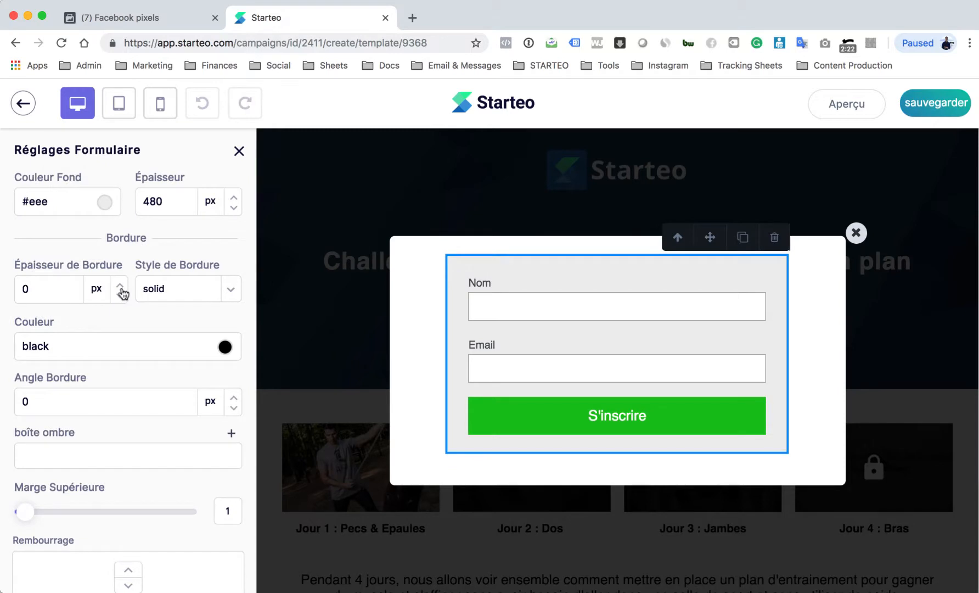
{"action": "left_click", "coordinate": [105, 202]}
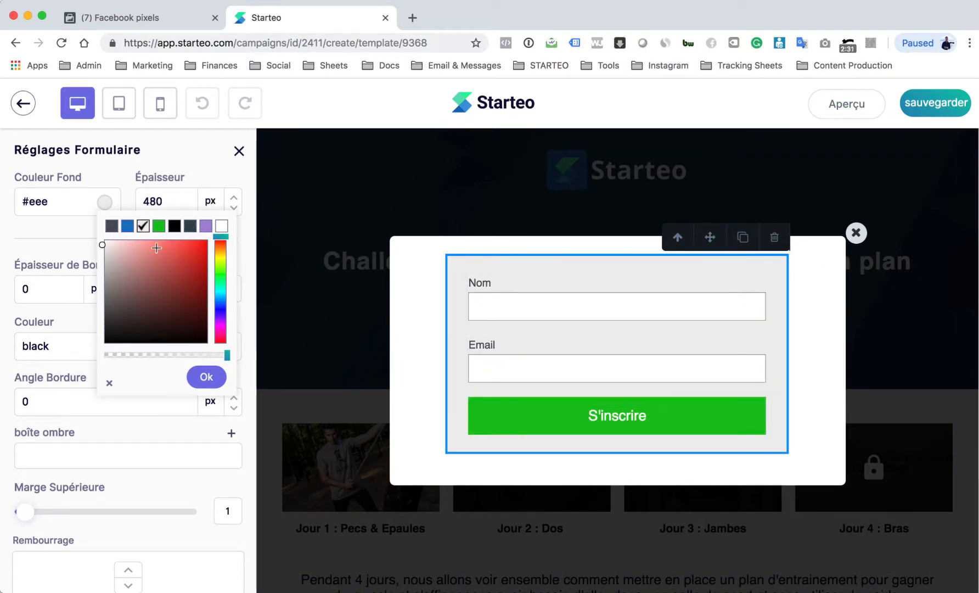
{"action": "left_click", "coordinate": [128, 227]}
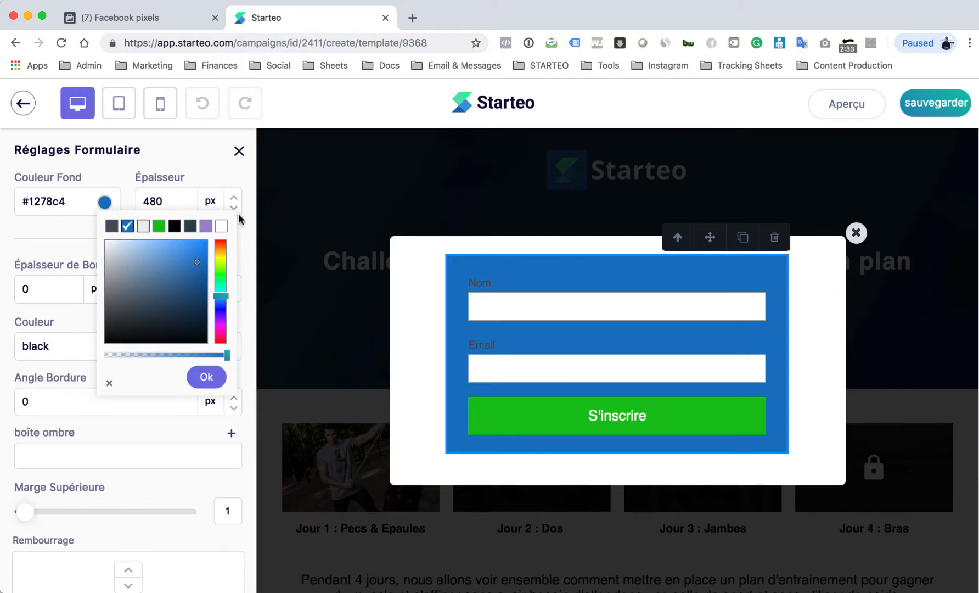
{"action": "left_click", "coordinate": [206, 226]}
{"action": "left_click", "coordinate": [189, 252]}
{"action": "mouse_move", "coordinate": [189, 271]}
{"action": "left_mouse_down"}
{"action": "mouse_move", "coordinate": [108, 287]}
{"action": "mouse_move", "coordinate": [110, 330]}
{"action": "mouse_move", "coordinate": [114, 291]}
{"action": "mouse_move", "coordinate": [160, 351]}
{"action": "mouse_move", "coordinate": [105, 296]}
{"action": "mouse_move", "coordinate": [140, 235]}
{"action": "mouse_move", "coordinate": [55, 236]}
{"action": "left_mouse_up"}
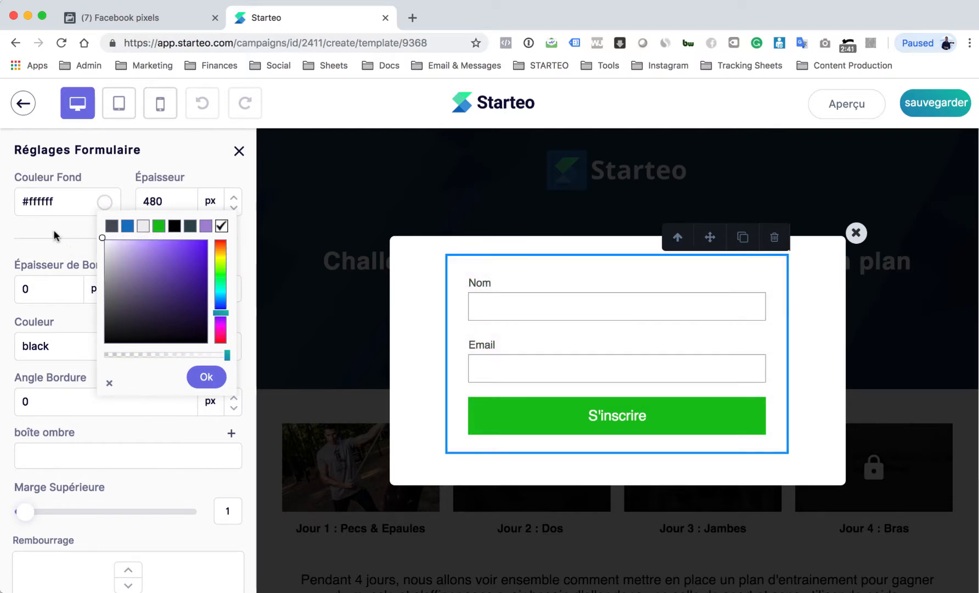
{"action": "left_click", "coordinate": [183, 144]}
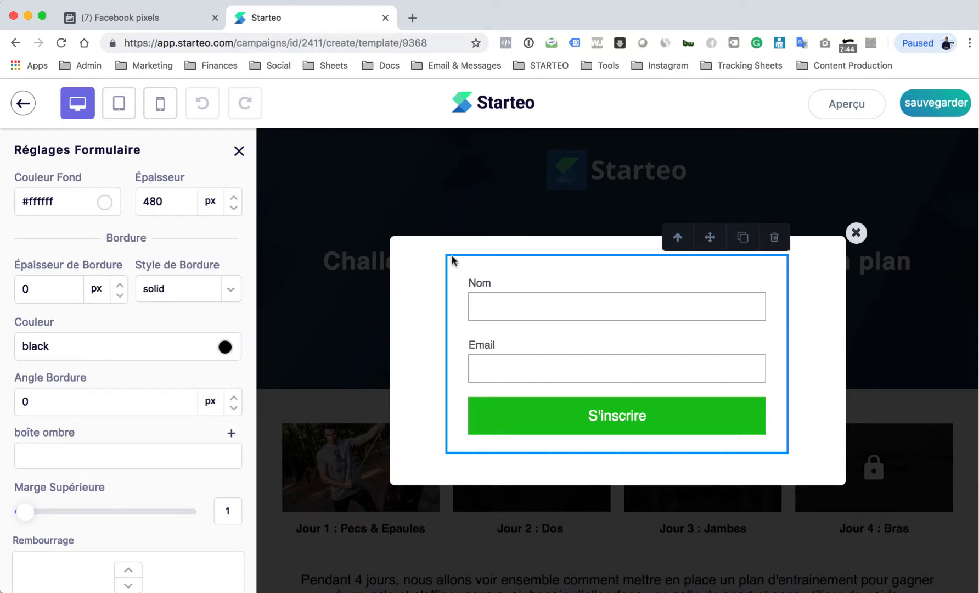
Use the gallery image STARTEO_BLUE_DARK-01.png as the background of the pop-up's section
{"action": "left_click", "coordinate": [412, 239]}
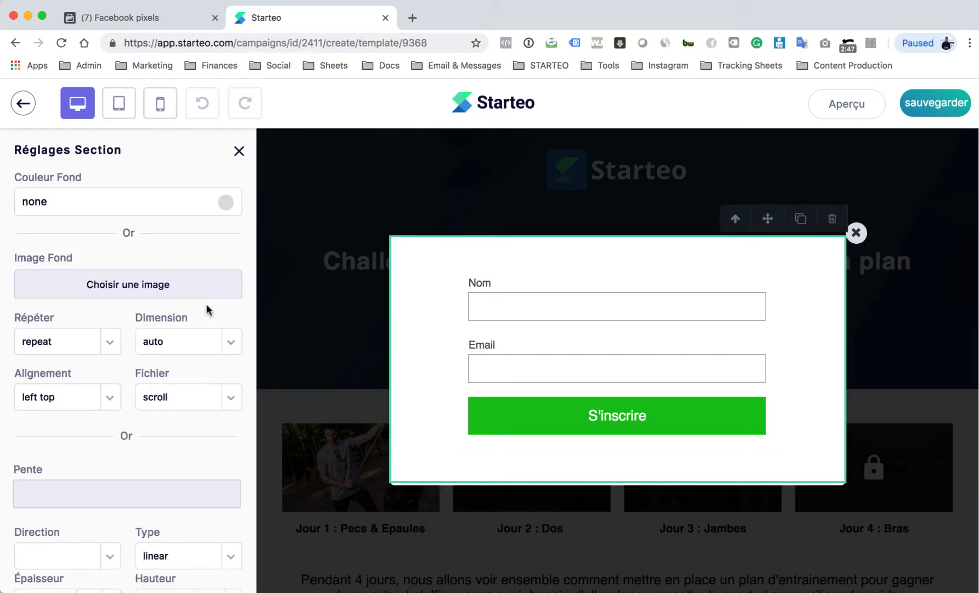
{"action": "left_click", "coordinate": [189, 284]}
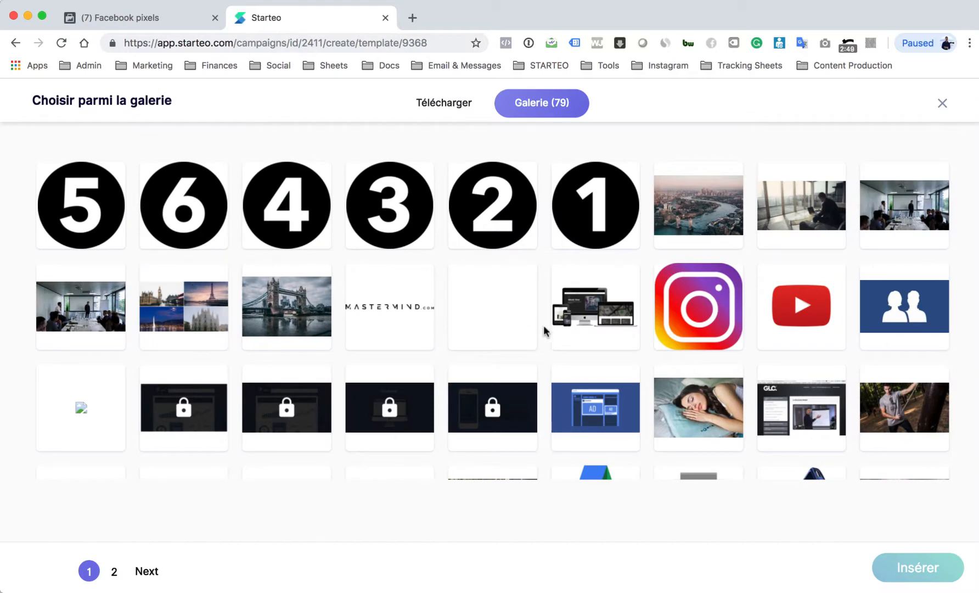
{"action": "scroll", "coordinate": [543, 296], "scroll_direction": "down", "scroll_amount": 5}
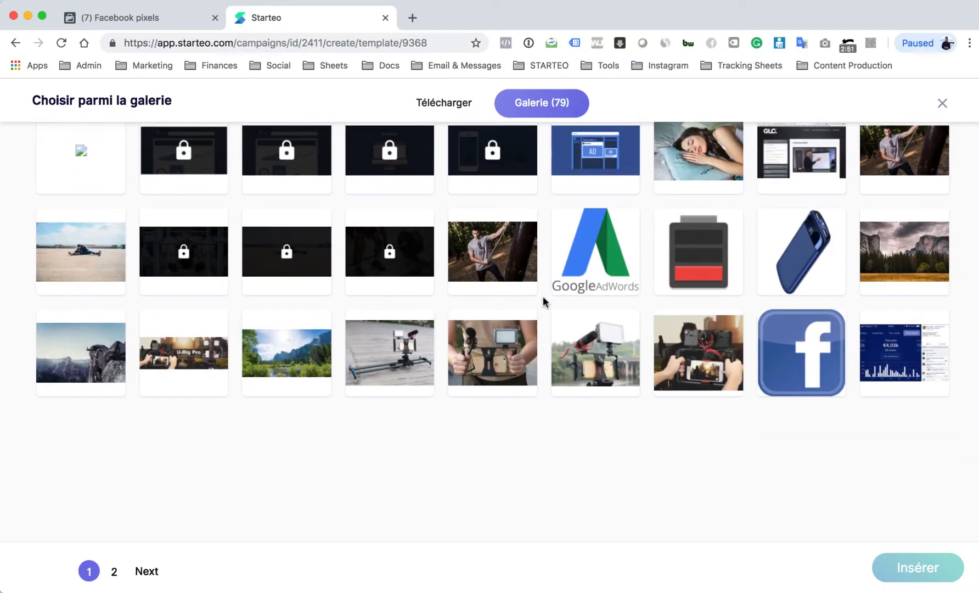
{"action": "left_click", "coordinate": [114, 572]}
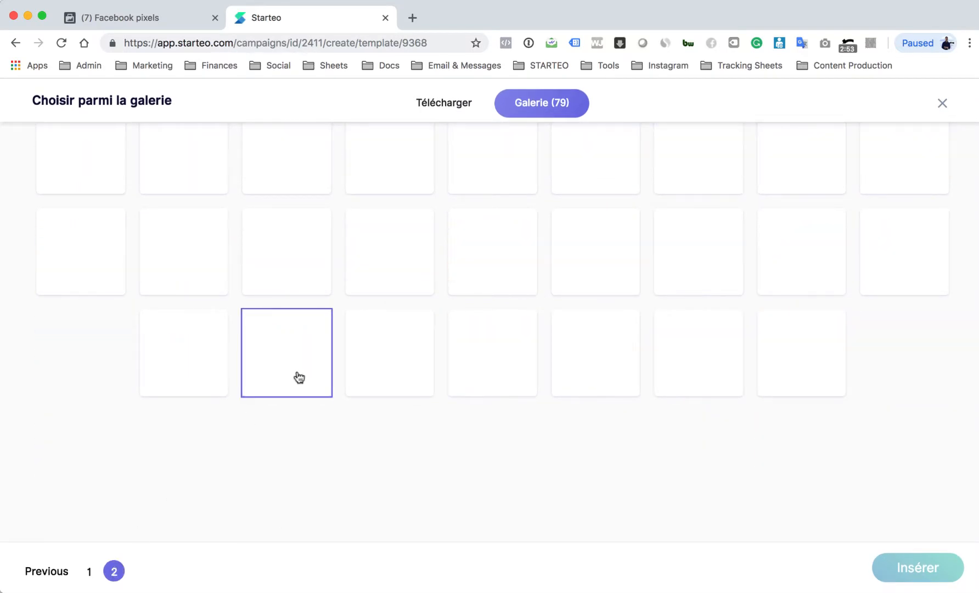
{"action": "left_click", "coordinate": [808, 251]}
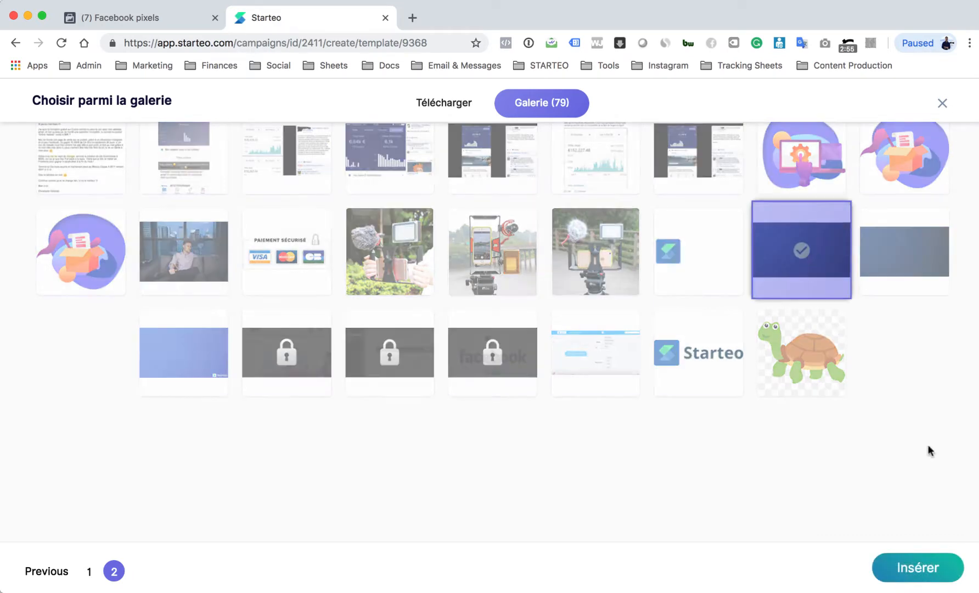
{"action": "left_click", "coordinate": [939, 564]}
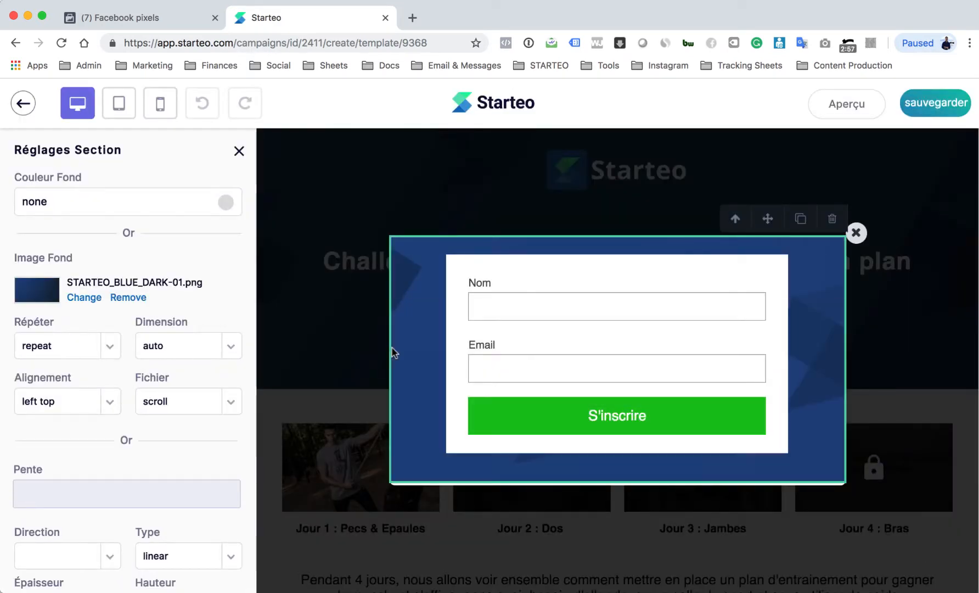
Keep the section's background image repeating and set its alignment to center bottom
{"action": "left_click", "coordinate": [82, 351]}
{"action": "left_click", "coordinate": [114, 313]}
{"action": "left_click", "coordinate": [92, 407]}
{"action": "left_click", "coordinate": [80, 502]}
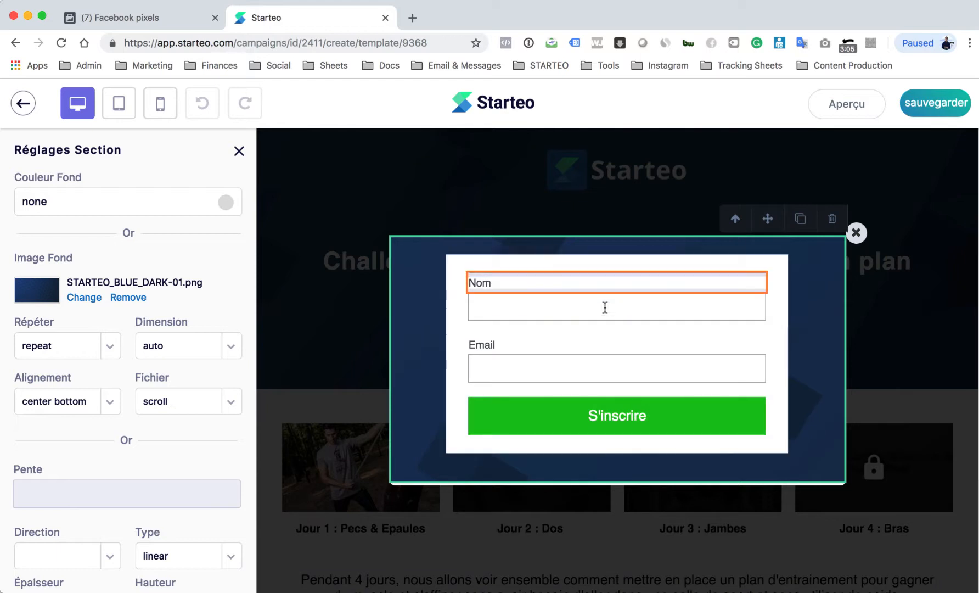
Examine the pop-up form's settings and the S'inscrire button's action, integration and style options
{"action": "left_click", "coordinate": [452, 264]}
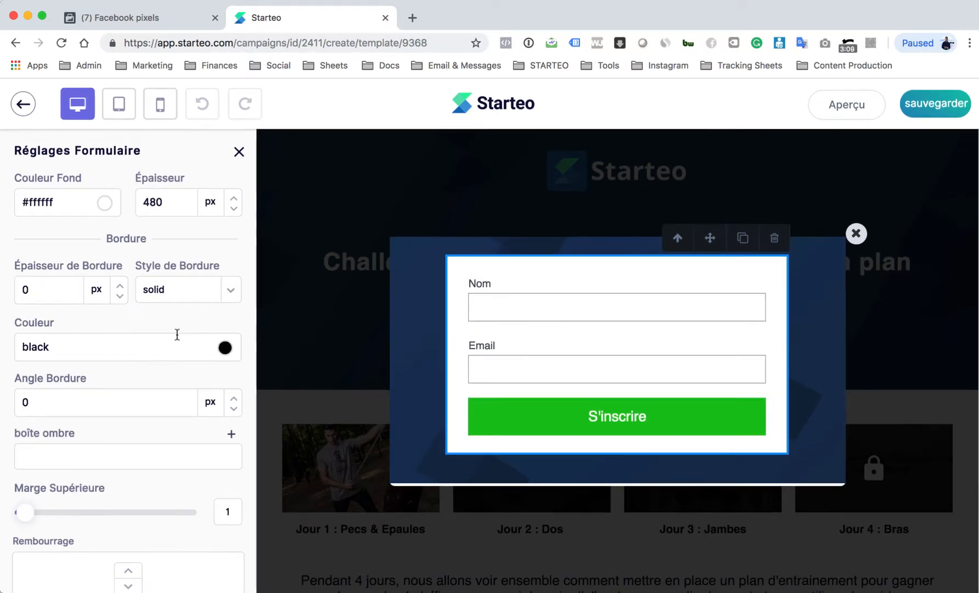
{"action": "scroll", "coordinate": [176, 333], "scroll_direction": "down", "scroll_amount": 3}
{"action": "scroll", "coordinate": [170, 240], "scroll_direction": "up", "scroll_amount": 3}
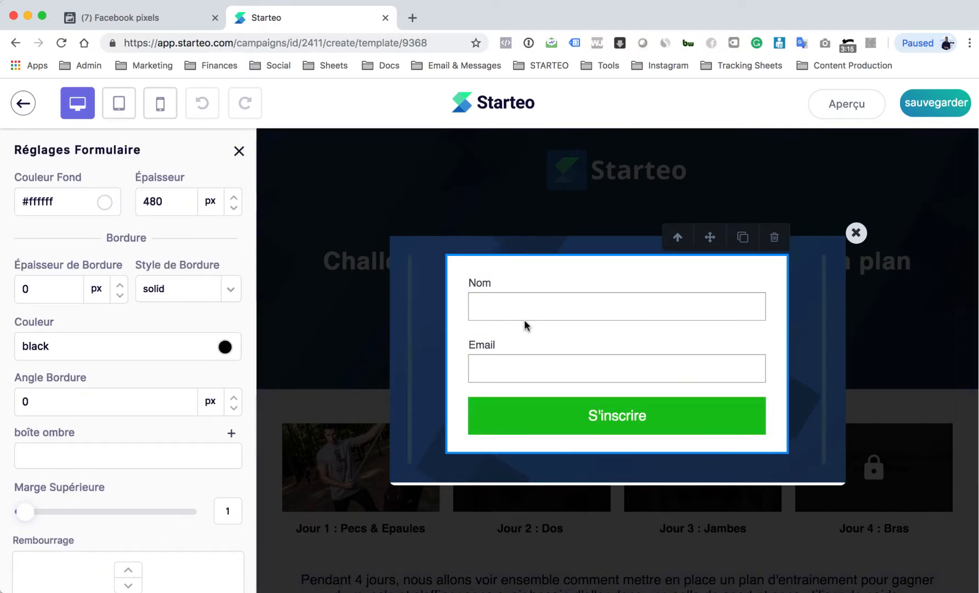
{"action": "left_click", "coordinate": [559, 431]}
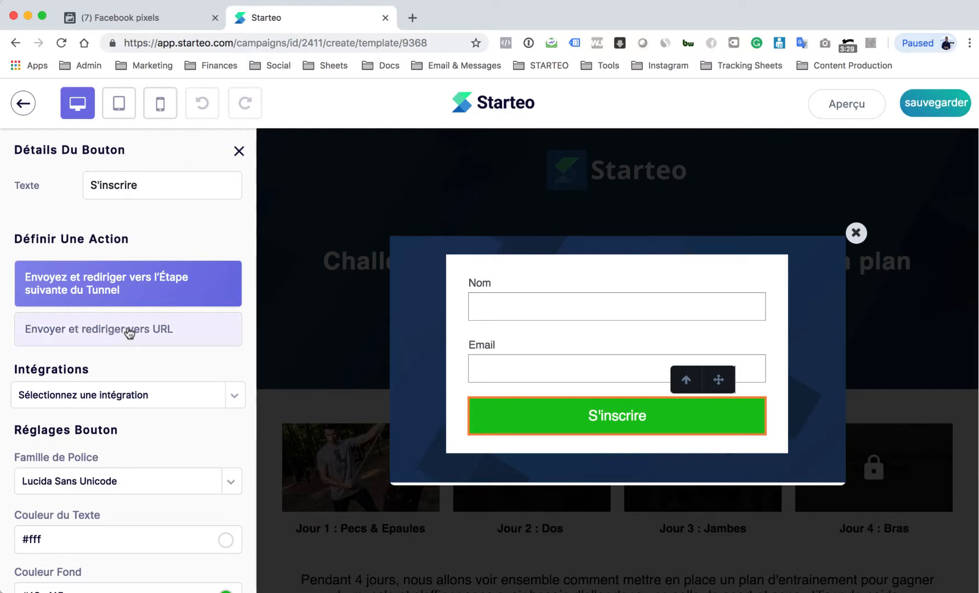
{"action": "scroll", "coordinate": [65, 346], "scroll_direction": "down", "scroll_amount": 1}
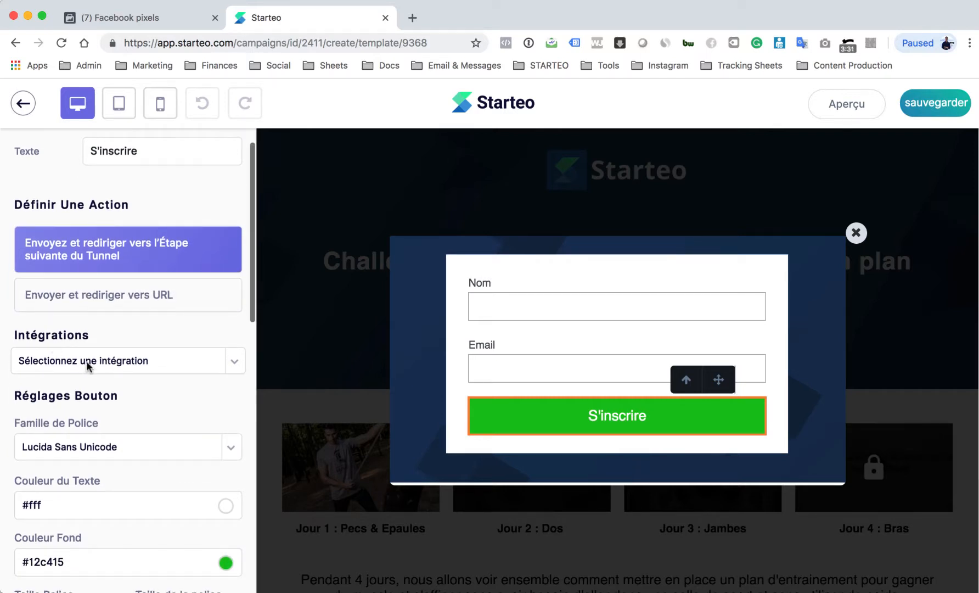
{"action": "left_click", "coordinate": [86, 360]}
{"action": "left_click", "coordinate": [149, 326]}
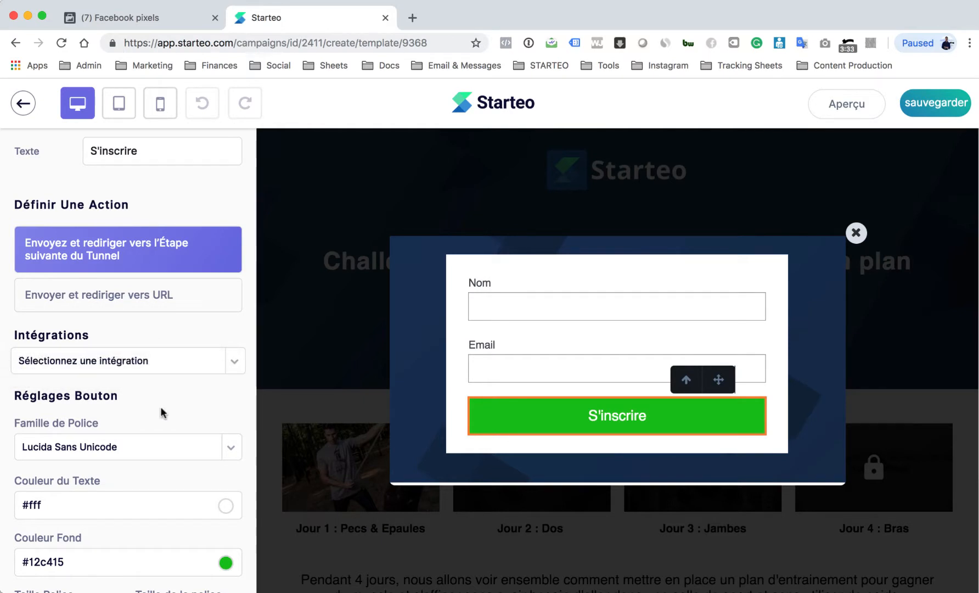
{"action": "scroll", "coordinate": [160, 413], "scroll_direction": "down", "scroll_amount": 4}
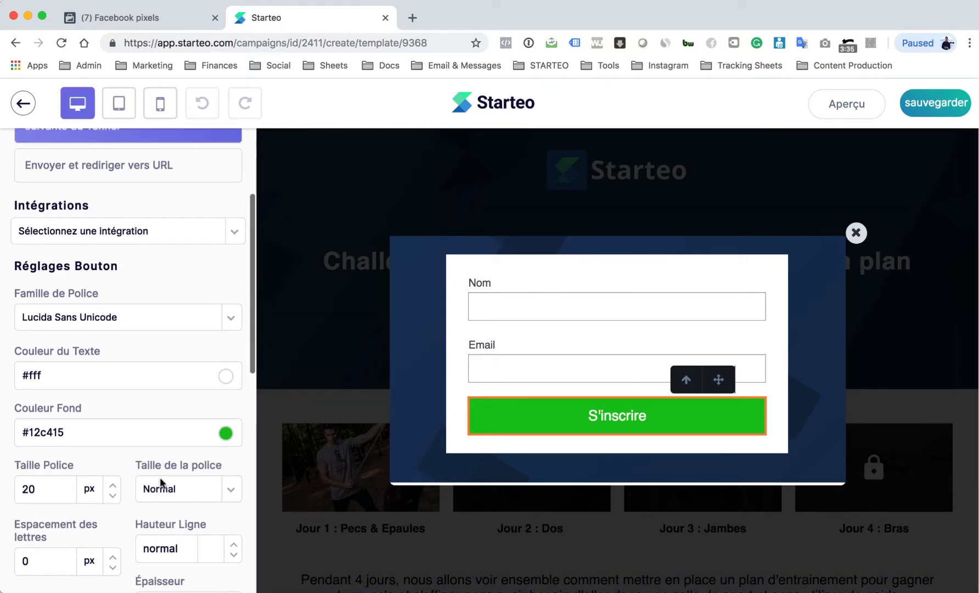
{"action": "scroll", "coordinate": [161, 483], "scroll_direction": "down", "scroll_amount": 5}
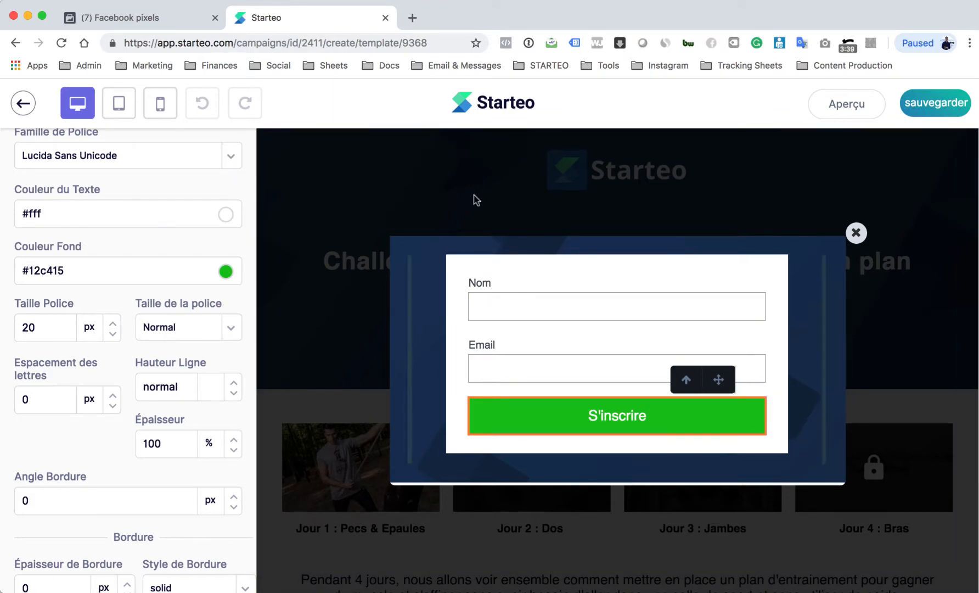
{"action": "scroll", "coordinate": [179, 319], "scroll_direction": "up", "scroll_amount": 10}
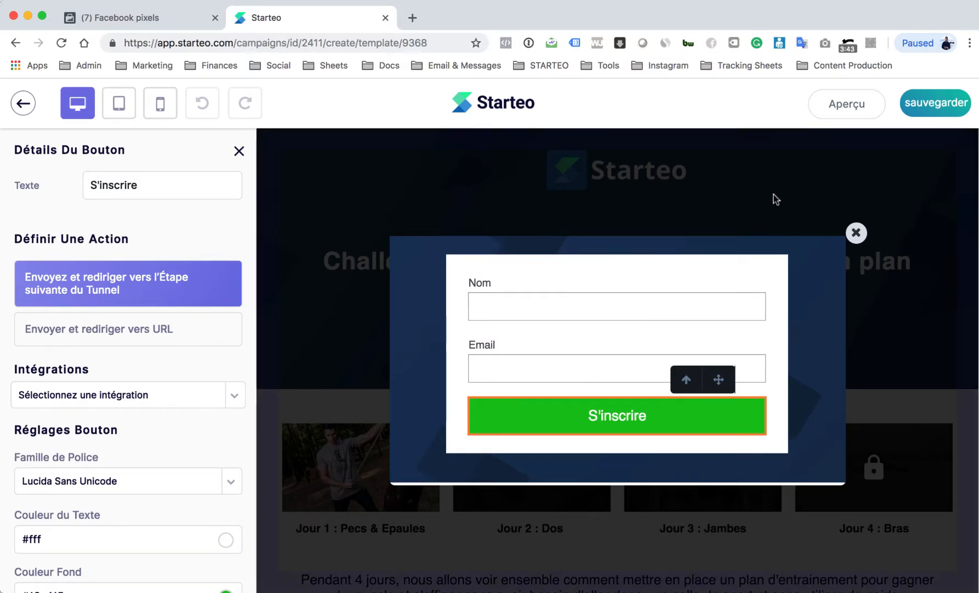
Close the pop-up and save the capture page
{"action": "left_click", "coordinate": [857, 232]}
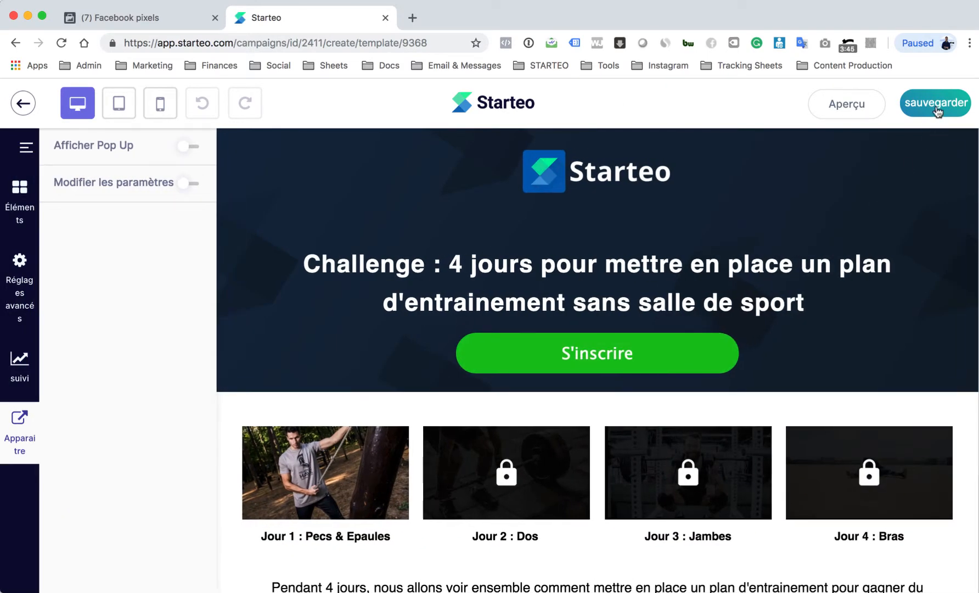
{"action": "left_click", "coordinate": [934, 105]}
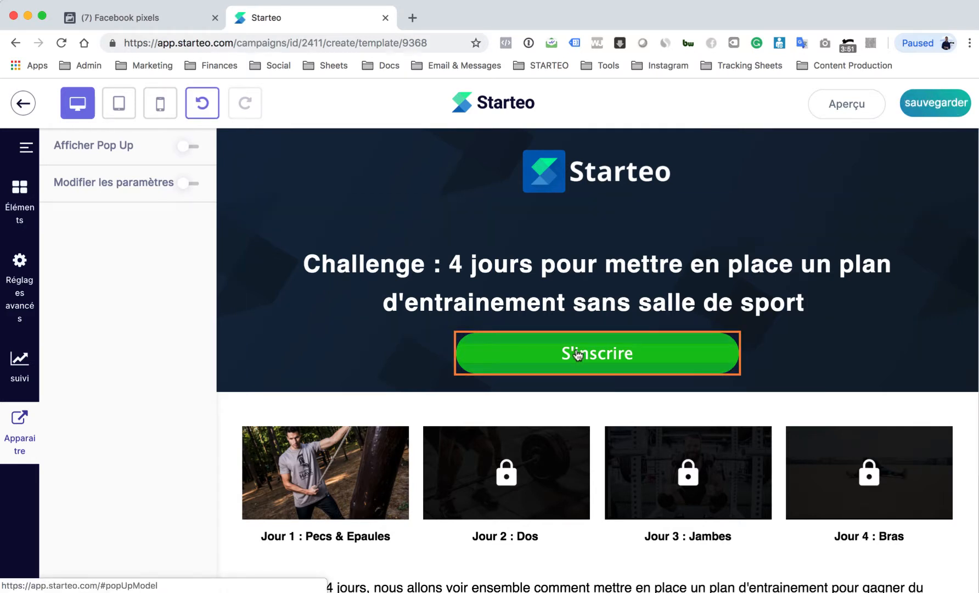
Display the pop-up again and check the action assigned to its S'inscrire button
{"action": "left_click", "coordinate": [544, 364]}
{"action": "left_click", "coordinate": [19, 425]}
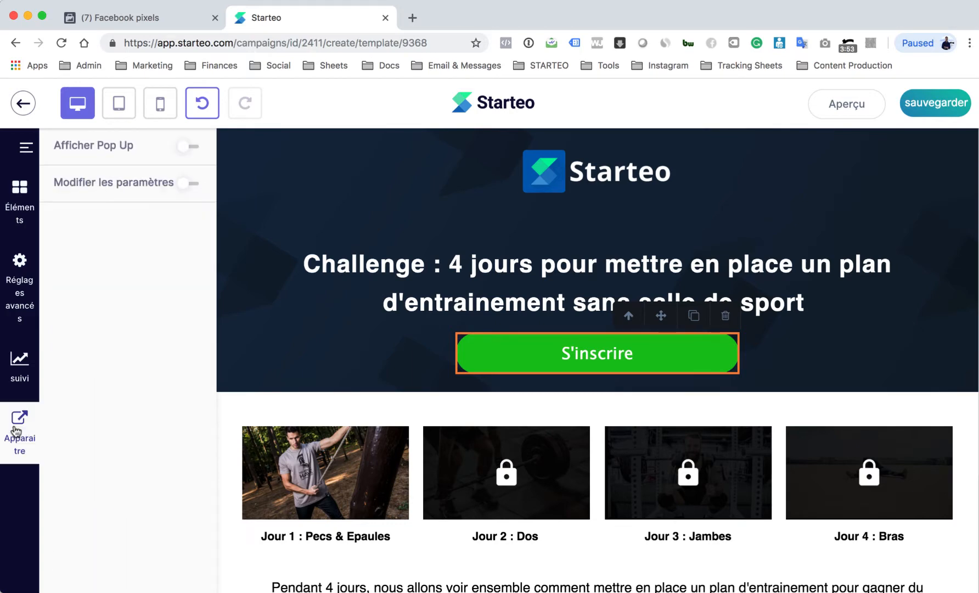
{"action": "left_click", "coordinate": [189, 150]}
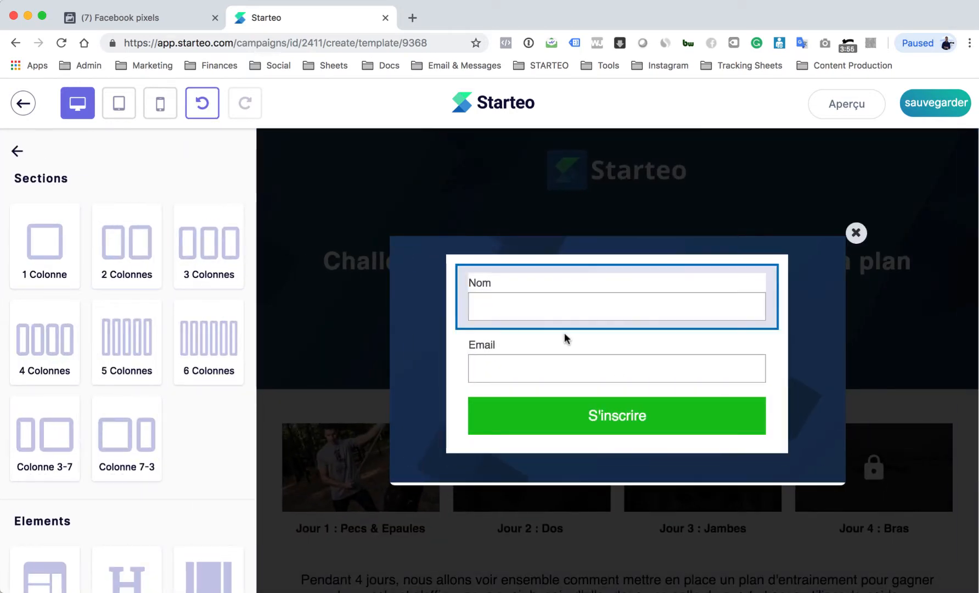
{"action": "left_click", "coordinate": [627, 434]}
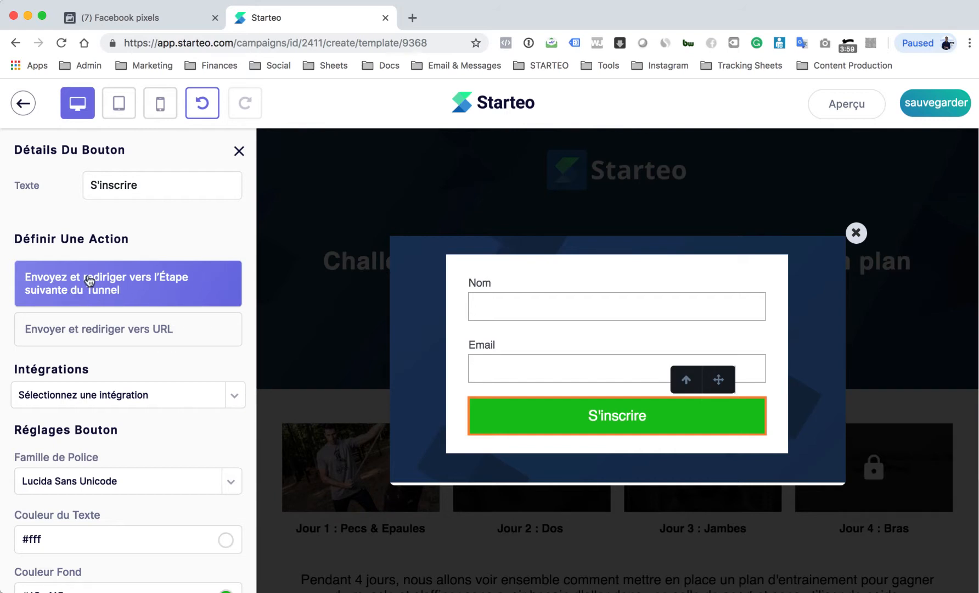
Save the capture page again and return to the campaign overview with its funnel steps
{"action": "left_click", "coordinate": [933, 114]}
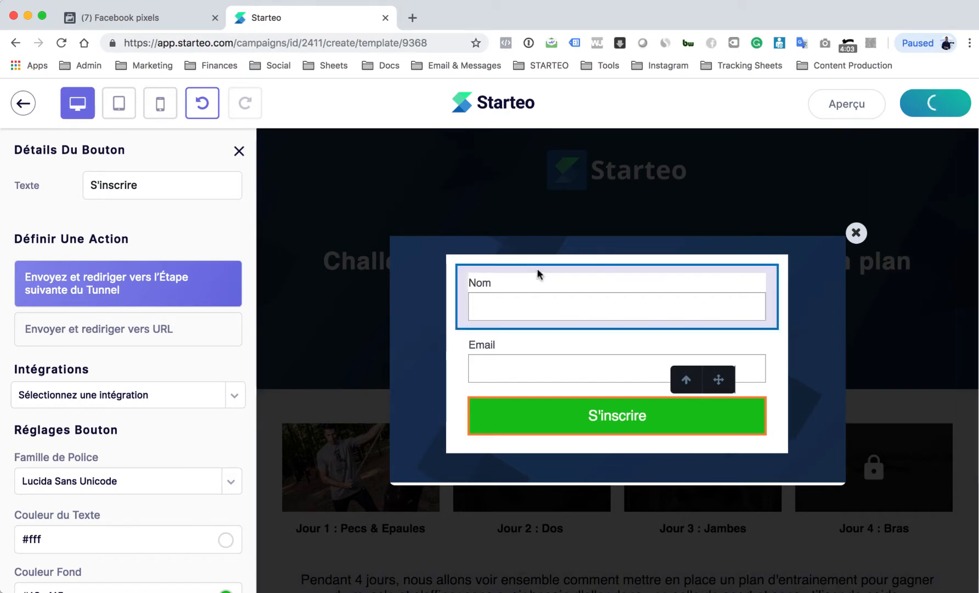
{"action": "left_click", "coordinate": [23, 105]}
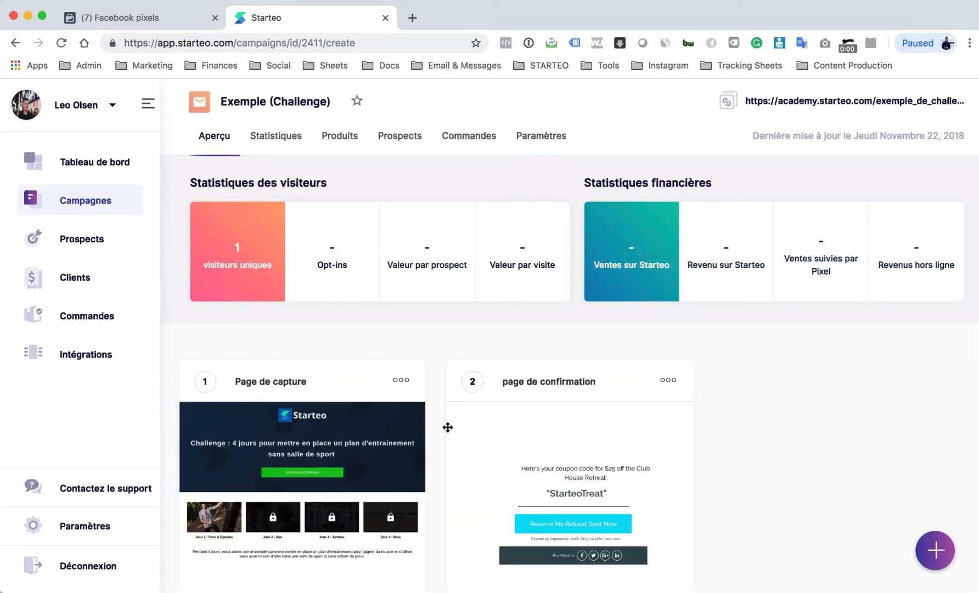
{"action": "scroll", "coordinate": [449, 427], "scroll_direction": "down", "scroll_amount": 3}
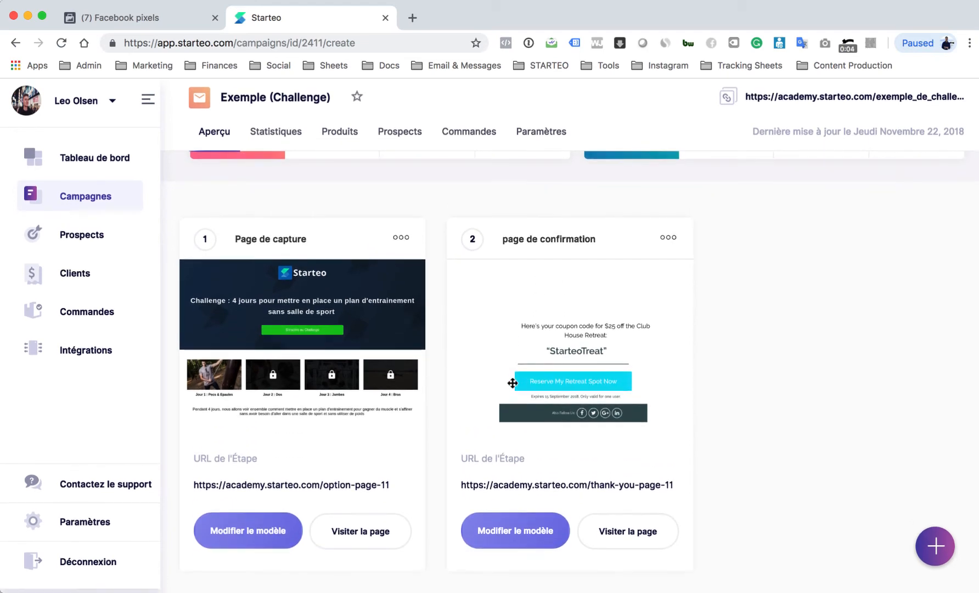
Visit the live capture page, open its sign-up pop-up, fill in a test name and e-mail, and submit the form
{"action": "left_click", "coordinate": [361, 537]}
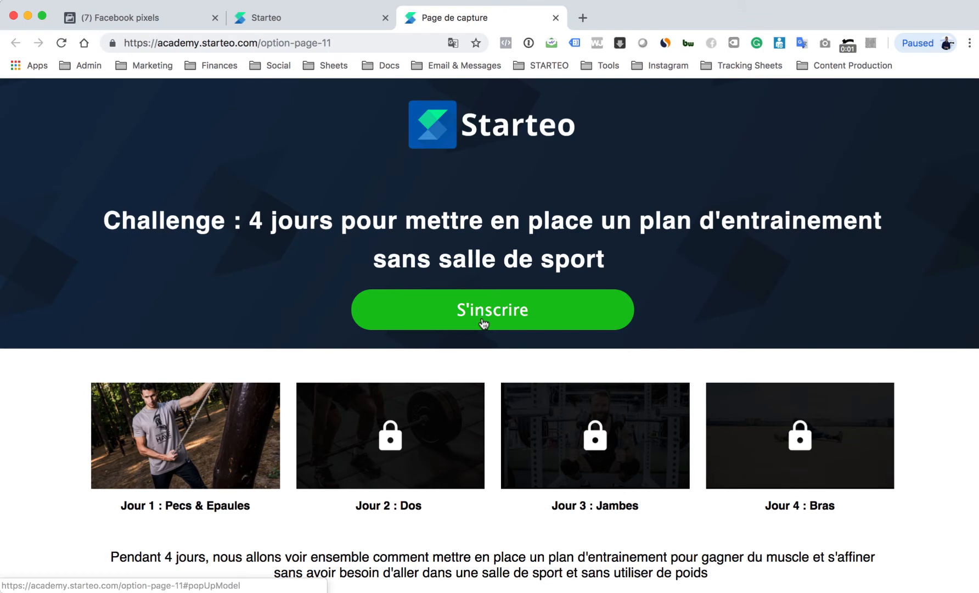
{"action": "left_click", "coordinate": [473, 311]}
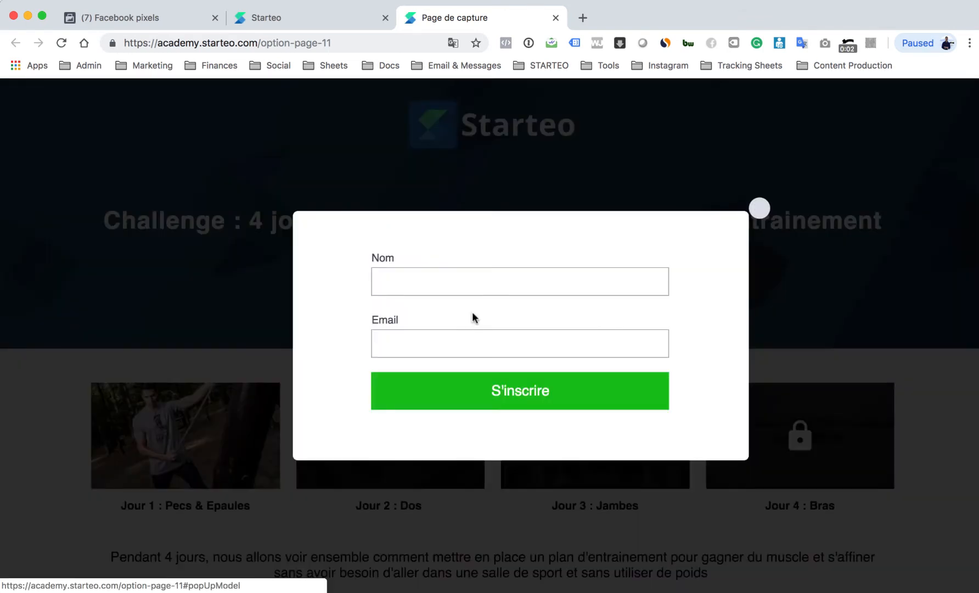
{"action": "left_click", "coordinate": [395, 284]}
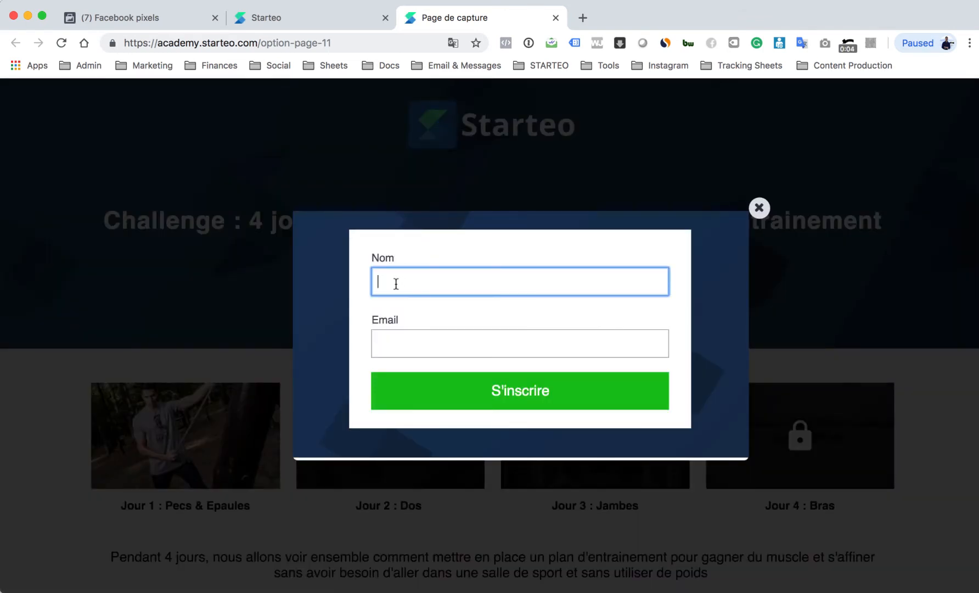
{"action": "left_click", "coordinate": [398, 345]}
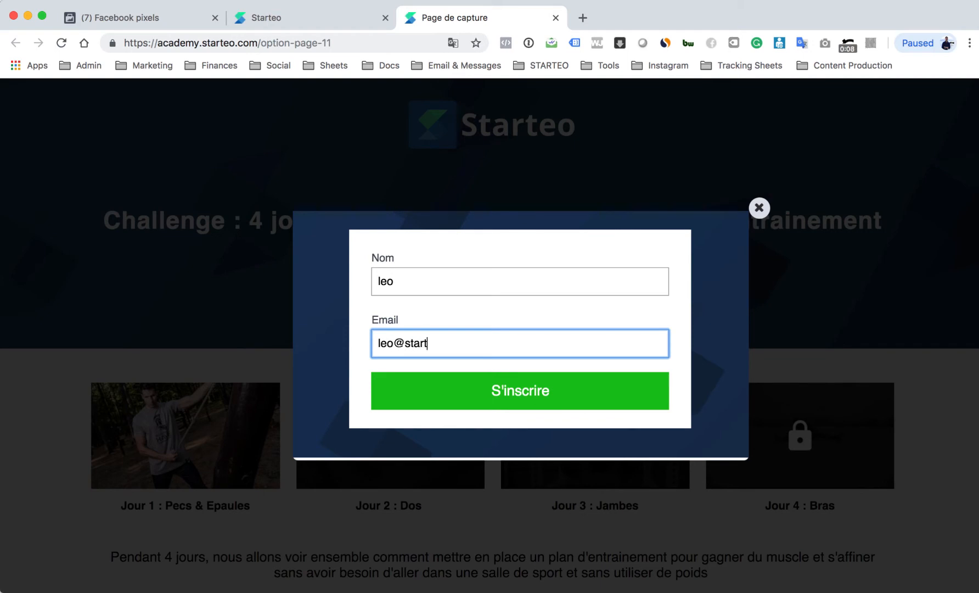
{"action": "left_click", "coordinate": [406, 390]}
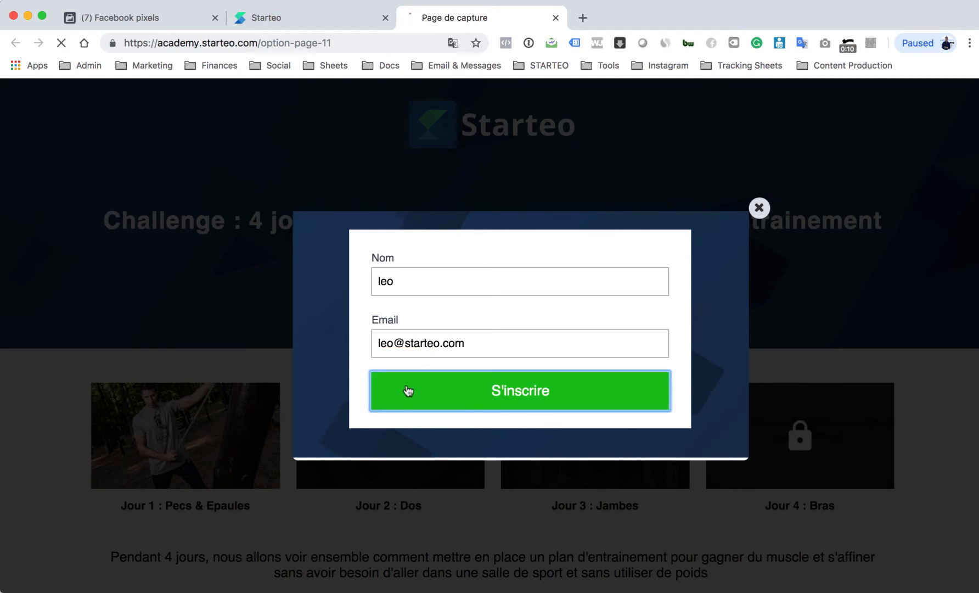
Look over the live confirmation page, then return to the campaign overview and check its statistics and funnel steps
{"action": "scroll", "coordinate": [466, 349], "scroll_direction": "down", "scroll_amount": 4}
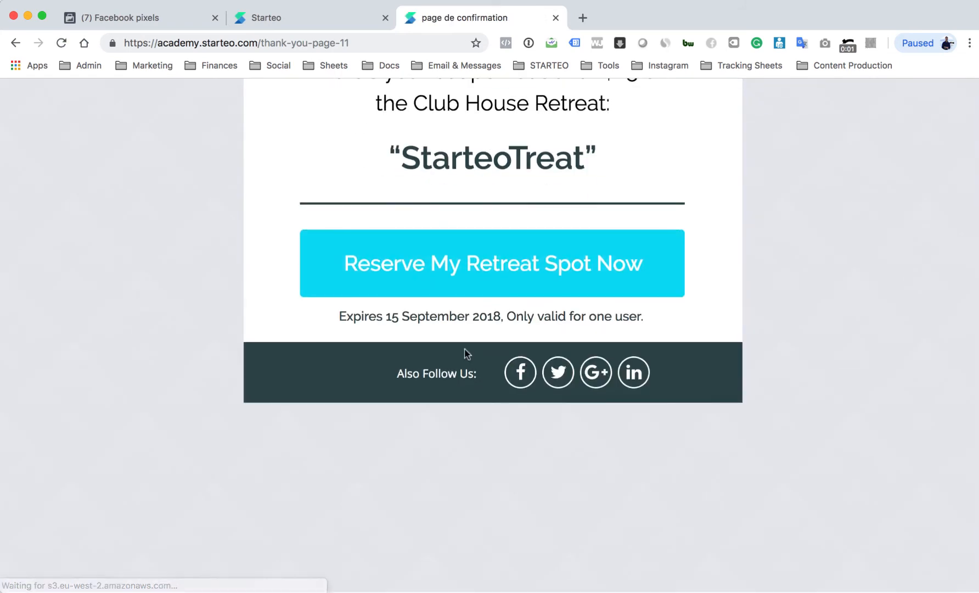
{"action": "scroll", "coordinate": [405, 201], "scroll_direction": "up", "scroll_amount": 4}
{"action": "left_click", "coordinate": [288, 19]}
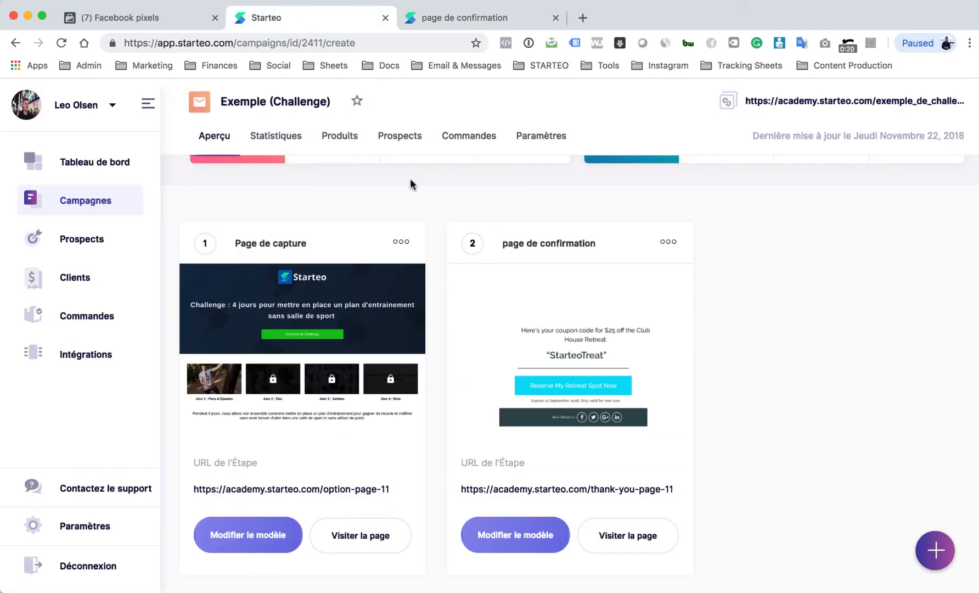
{"action": "scroll", "coordinate": [534, 370], "scroll_direction": "up", "scroll_amount": 3}
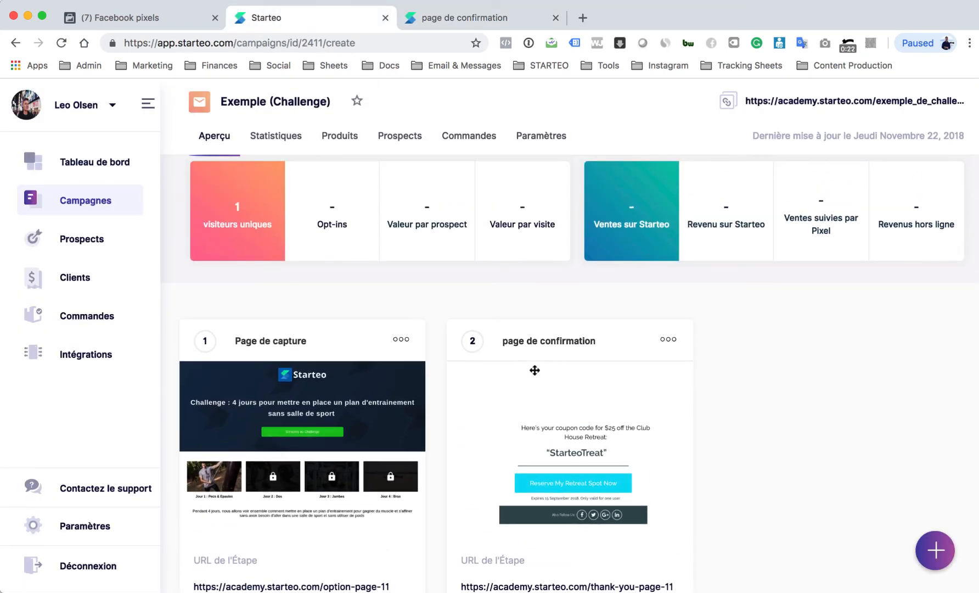